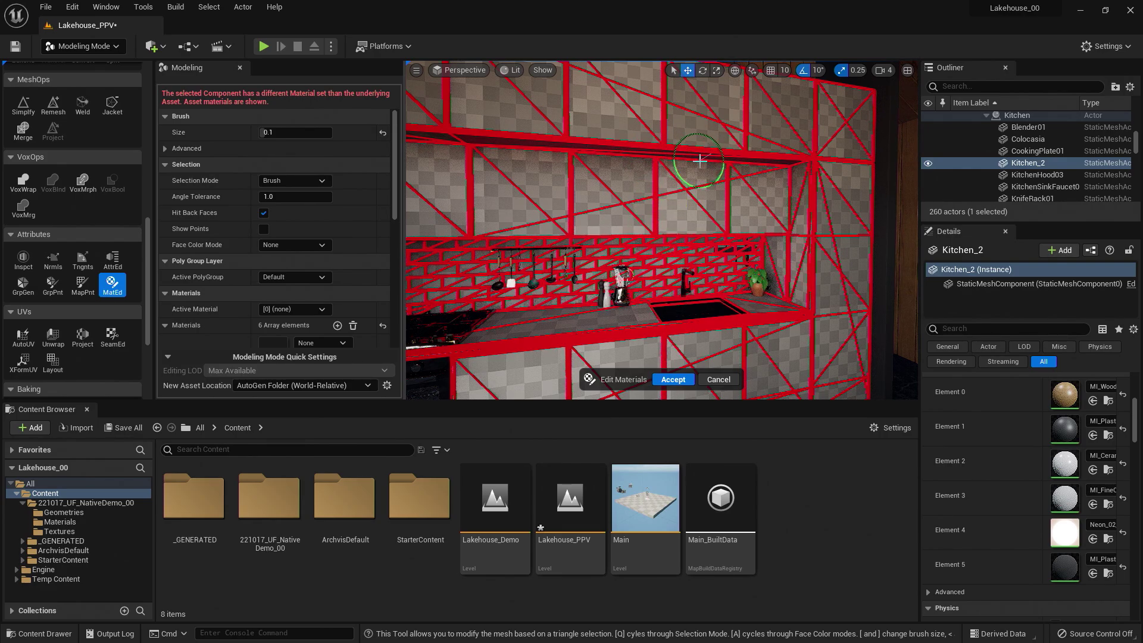
{"action": "right_click_drag", "start_coordinate": [678, 155], "coordinate": [694, 162]}
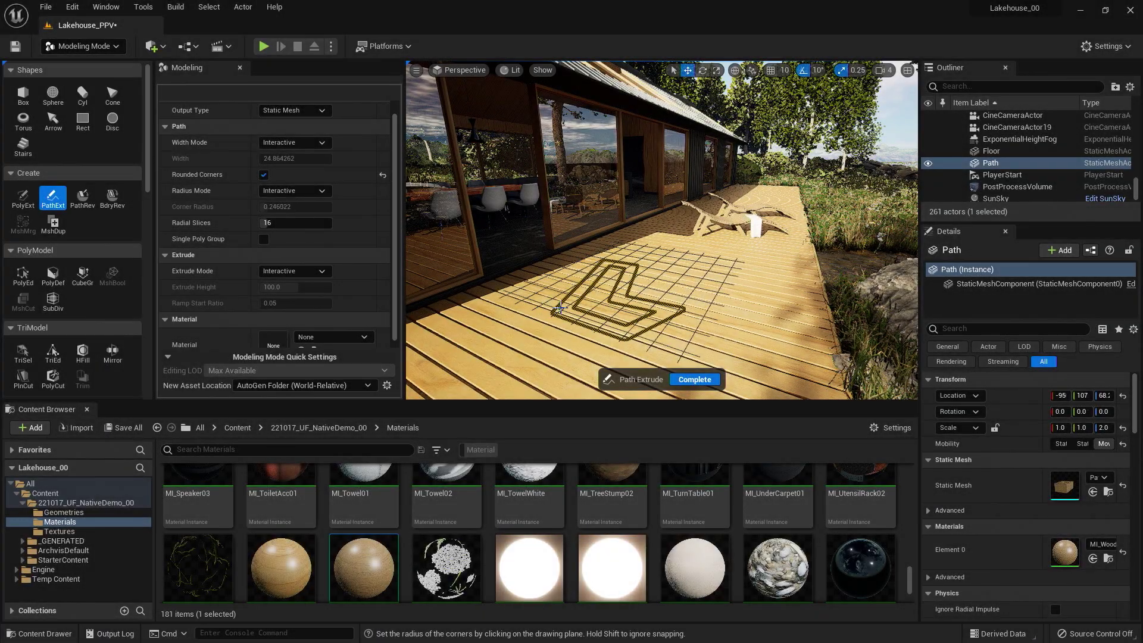
{"action": "left_click", "coordinate": [541, 308]}
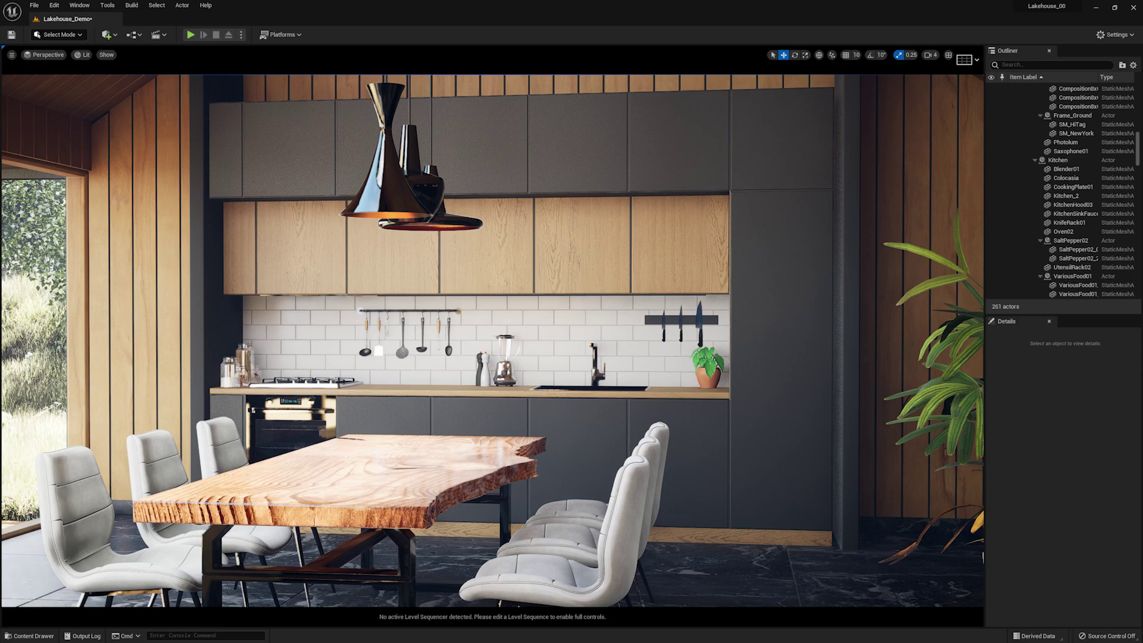
Step: Switch the editor to Modeling mode and widen the modeling tool palette to show more tools per row
{"action": "left_click", "coordinate": [82, 37]}
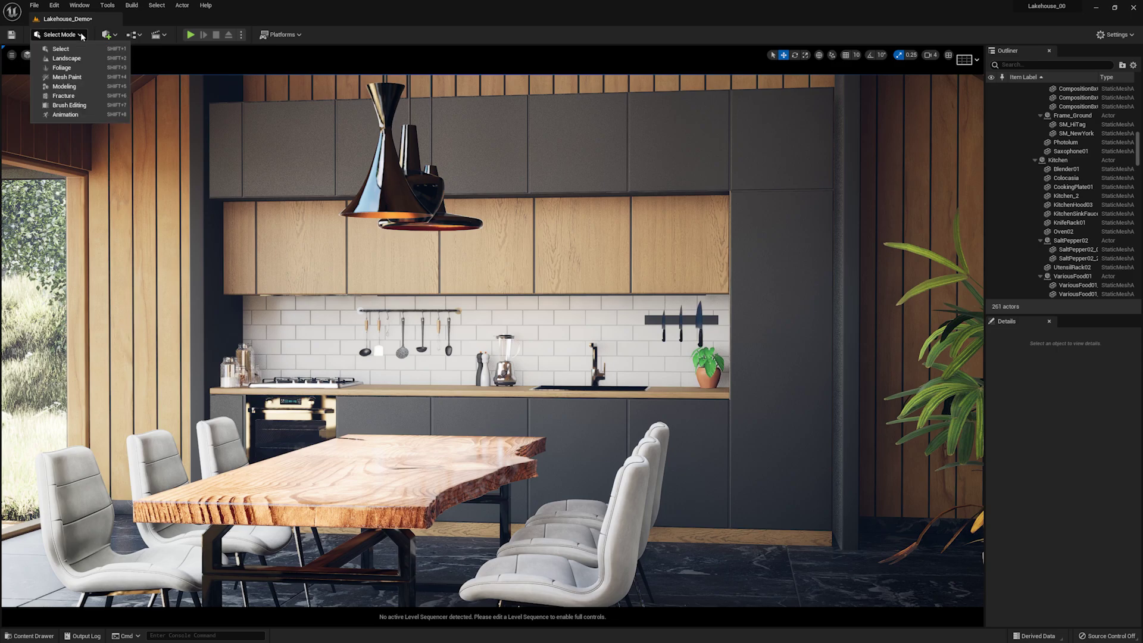
{"action": "left_click", "coordinate": [69, 85]}
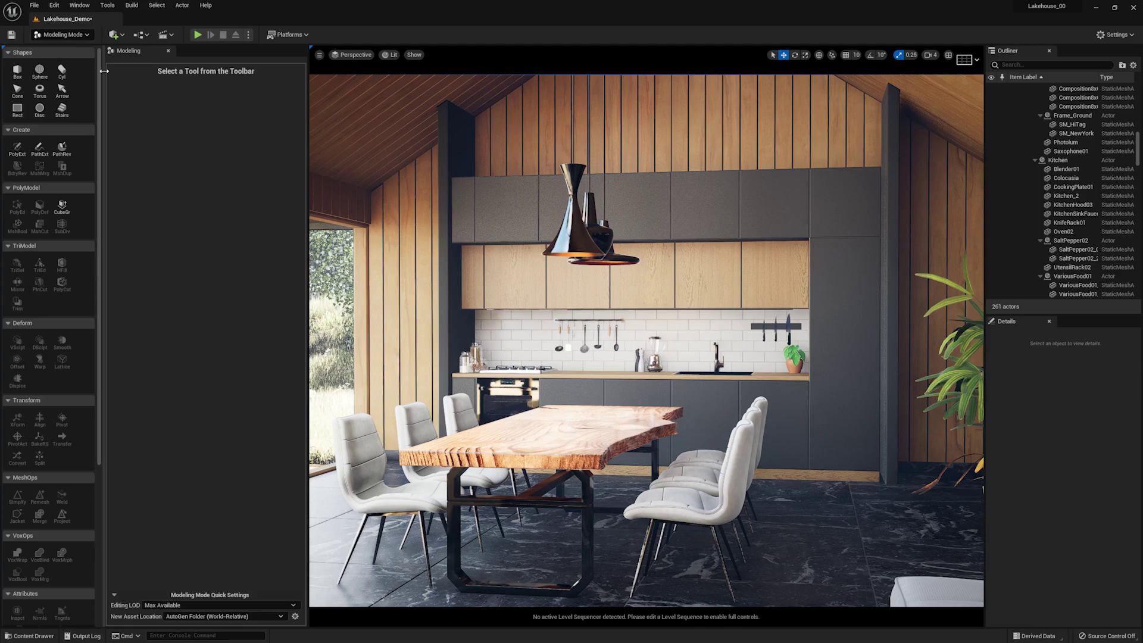
{"action": "left_click_drag", "start_coordinate": [103, 72], "coordinate": [137, 205]}
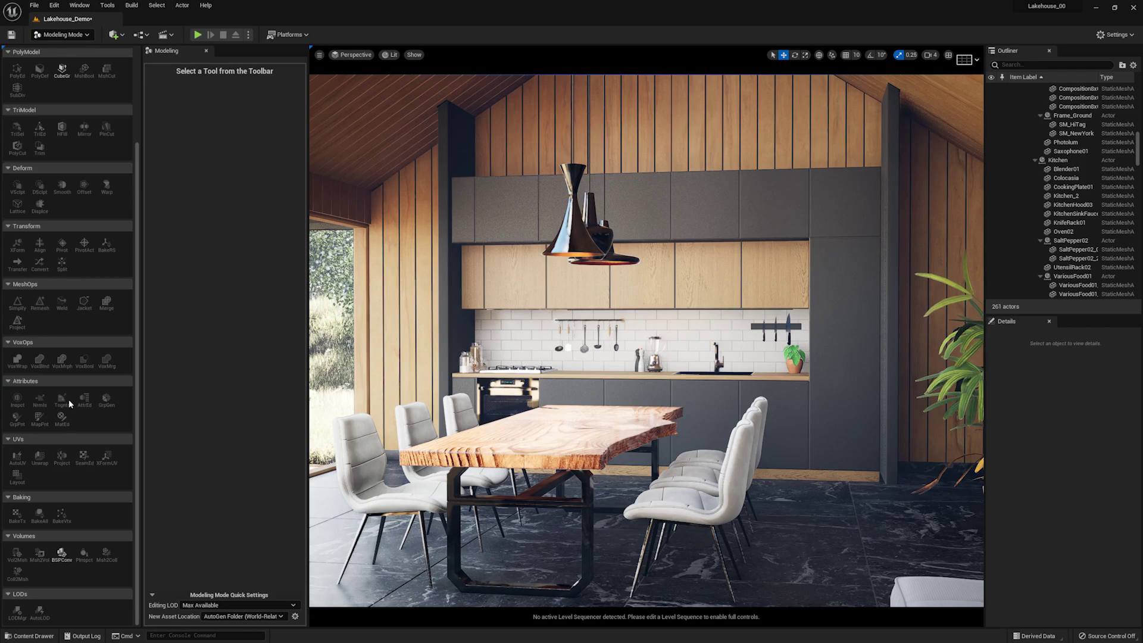
{"action": "scroll", "coordinate": [71, 381], "scroll_direction": "up", "scroll_amount": 5}
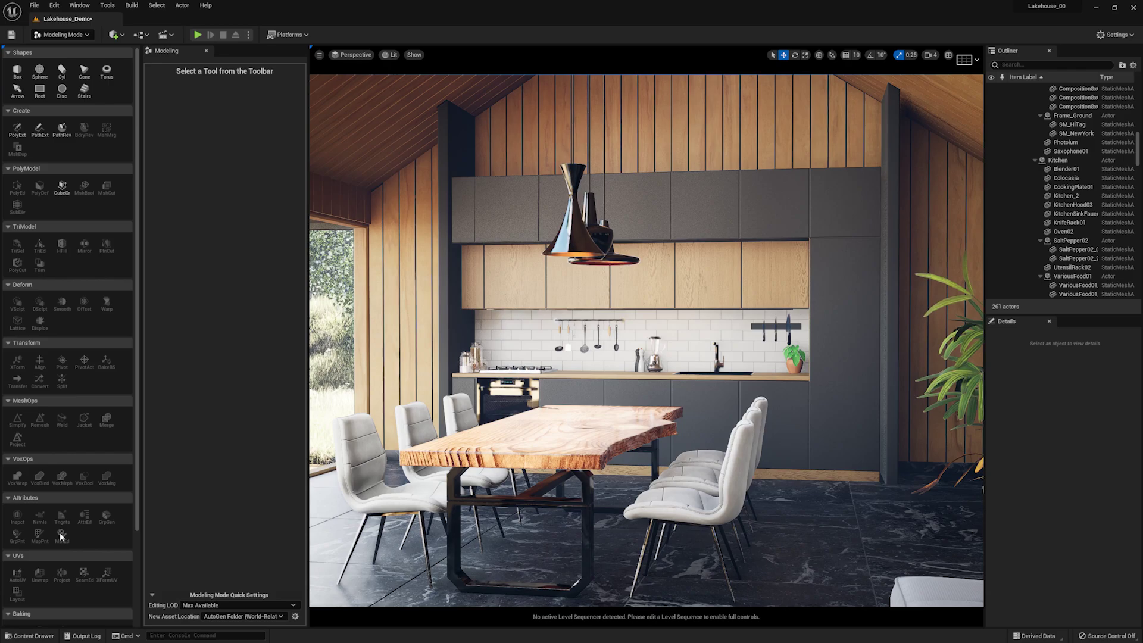
Step: Select the Kitchen_2 mesh in the scene and review its material elements along with the cabinets up close
{"action": "left_click", "coordinate": [655, 392]}
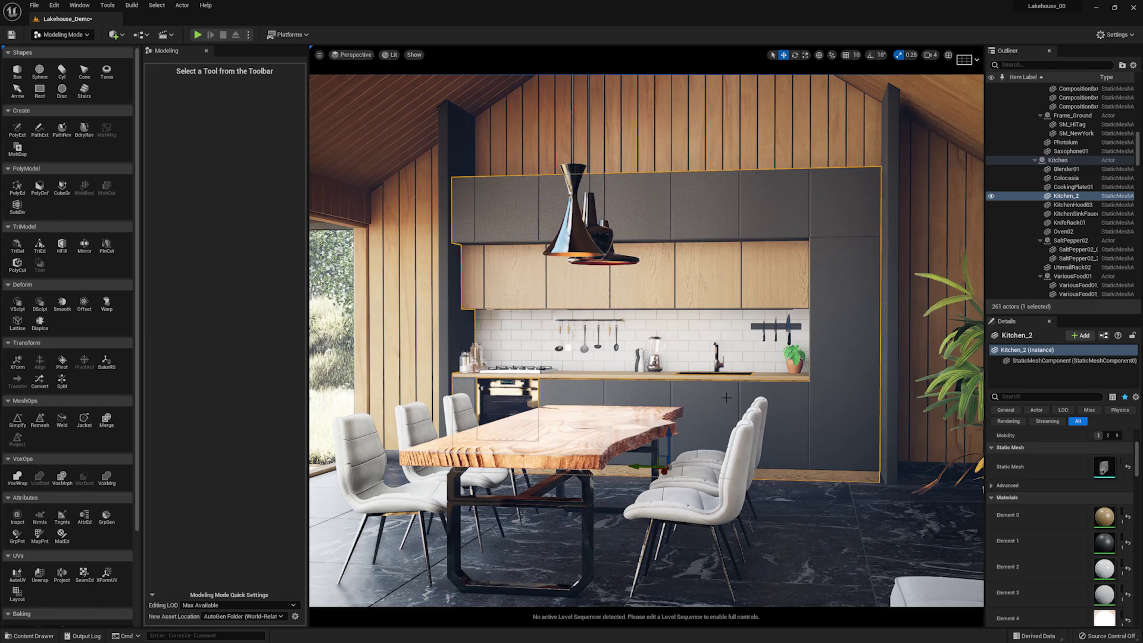
{"action": "right_click_drag", "start_coordinate": [712, 398], "coordinate": [685, 386]}
{"action": "right_click_drag", "start_coordinate": [772, 435], "coordinate": [771, 436]}
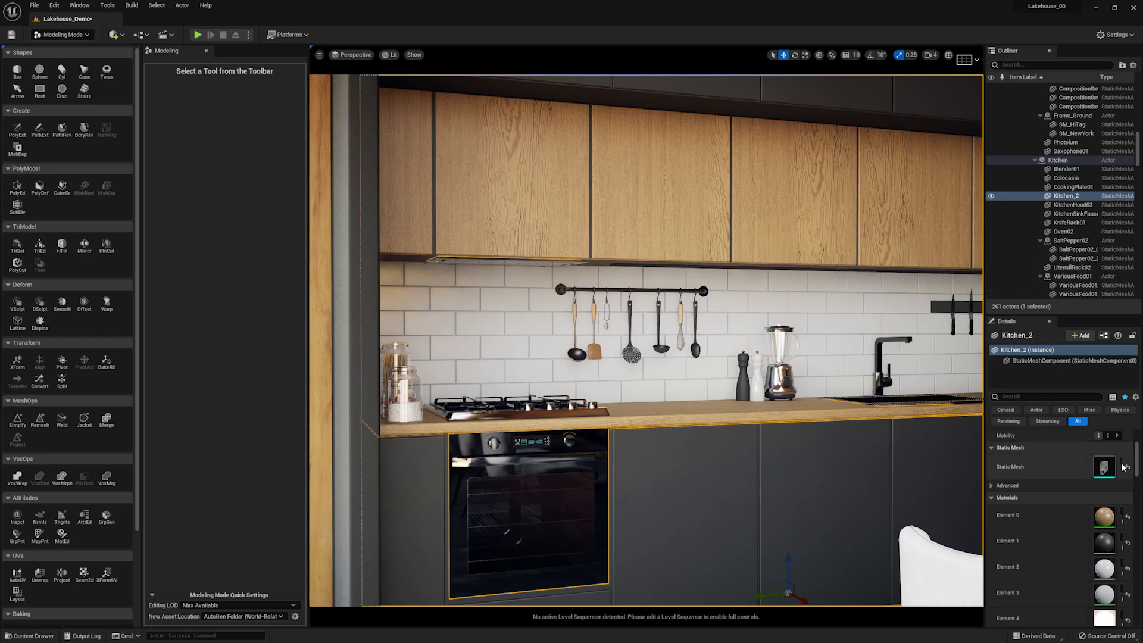
{"action": "scroll", "coordinate": [1086, 453], "scroll_direction": "down", "scroll_amount": 3}
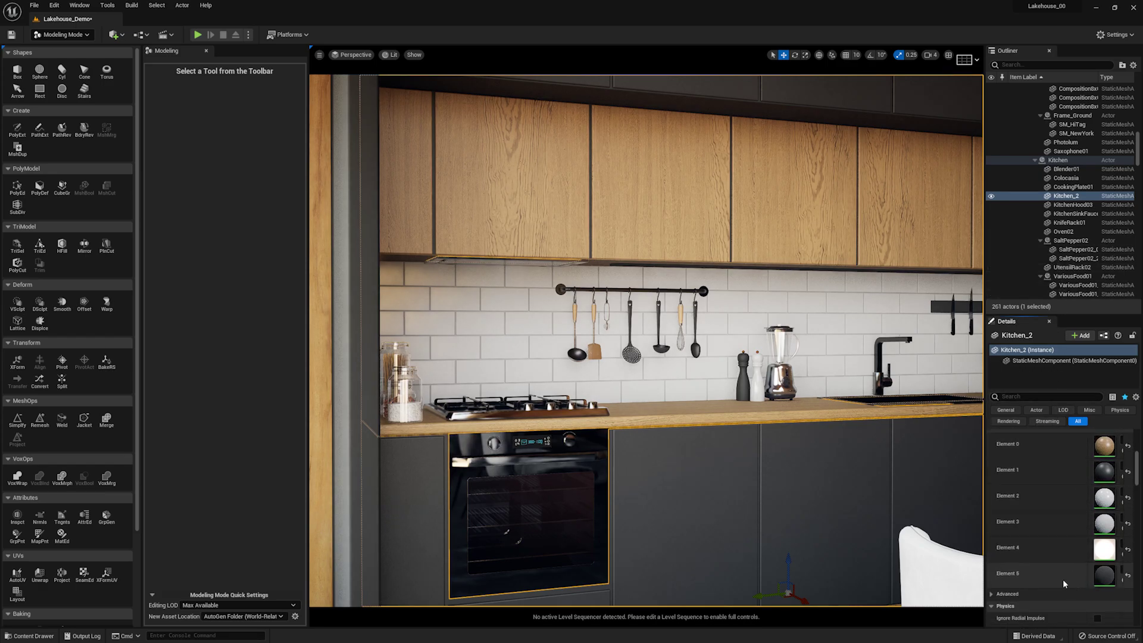
{"action": "right_click_drag", "start_coordinate": [748, 112], "coordinate": [904, 78]}
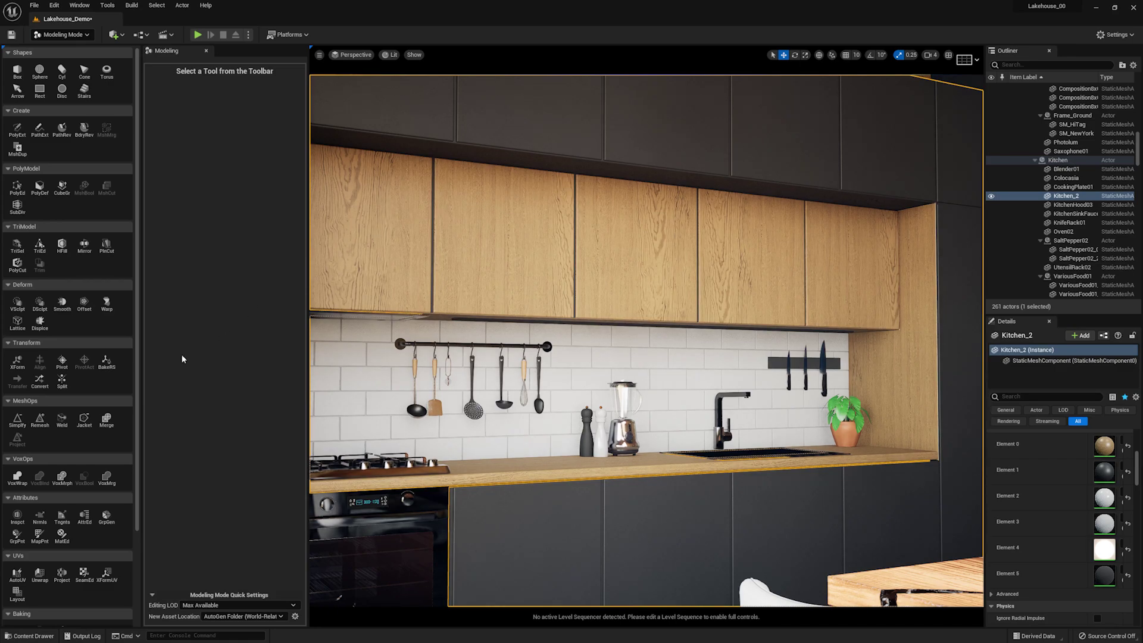
Step: Start the Edit Materials tool on Kitchen_2 and add one new material slot to its materials array
{"action": "left_click", "coordinate": [62, 536]}
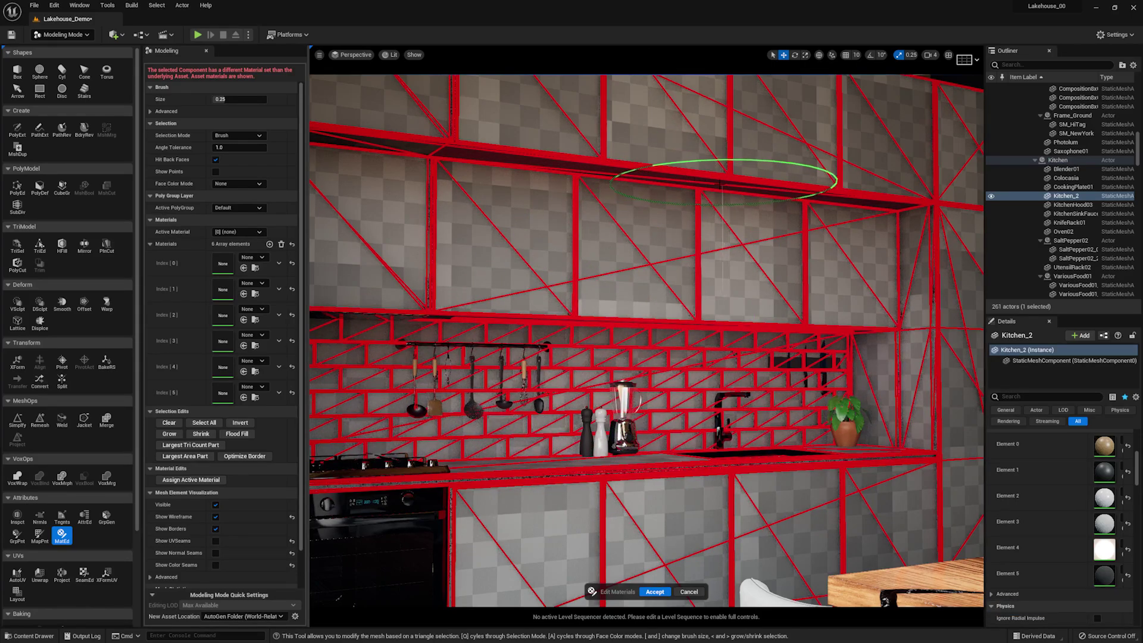
{"action": "right_click_drag", "start_coordinate": [749, 196], "coordinate": [729, 194]}
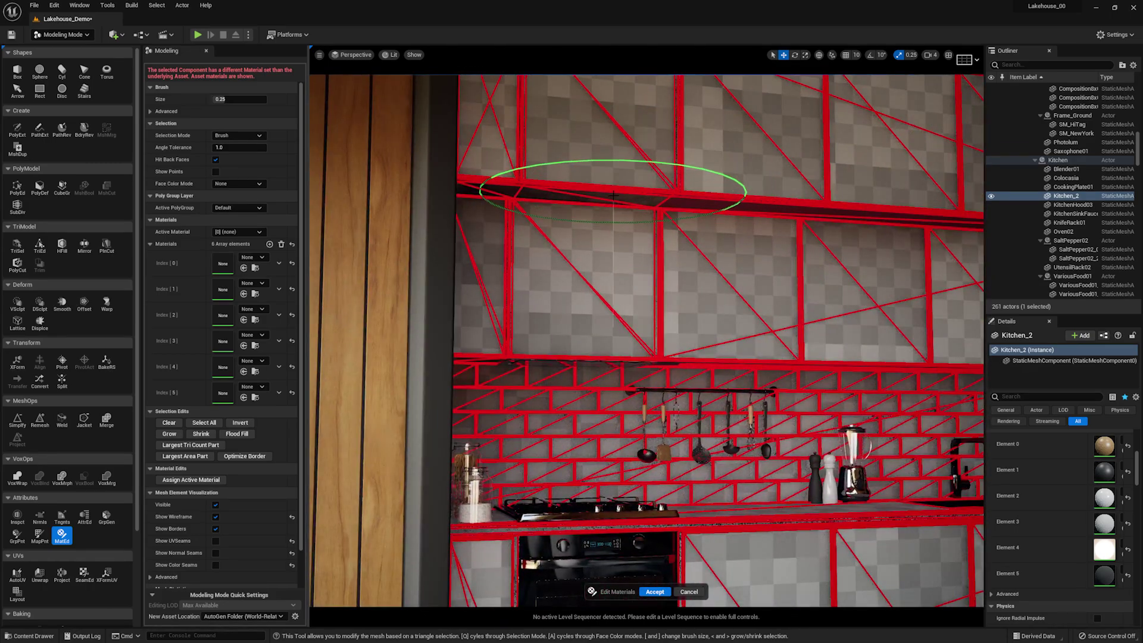
{"action": "right_click_drag", "start_coordinate": [524, 268], "coordinate": [689, 216]}
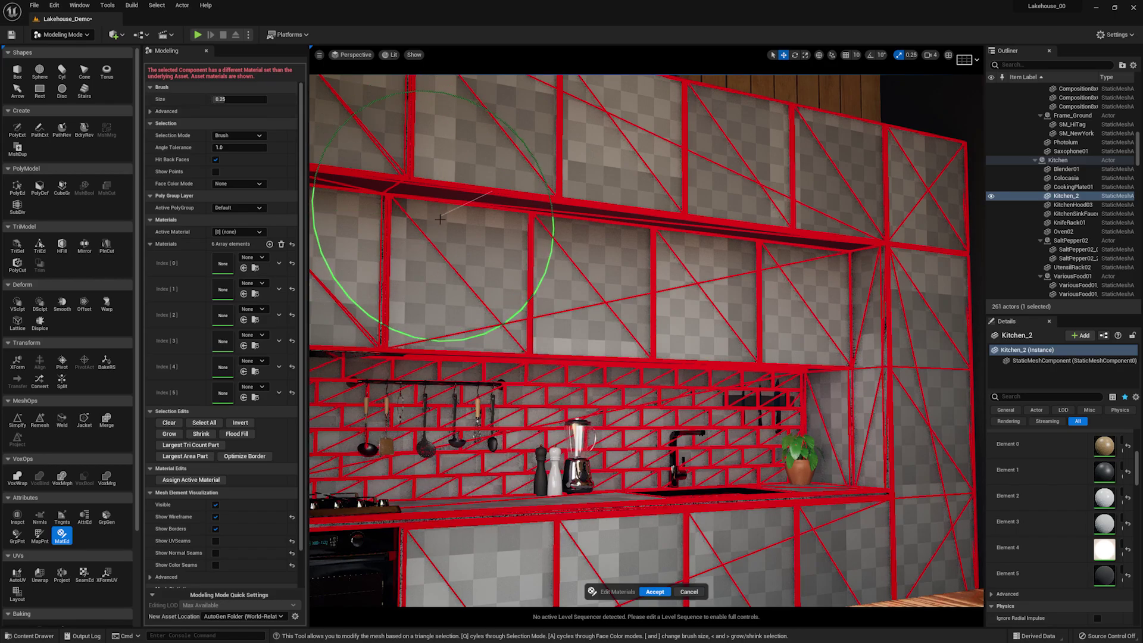
{"action": "right_click_drag", "start_coordinate": [434, 226], "coordinate": [374, 243]}
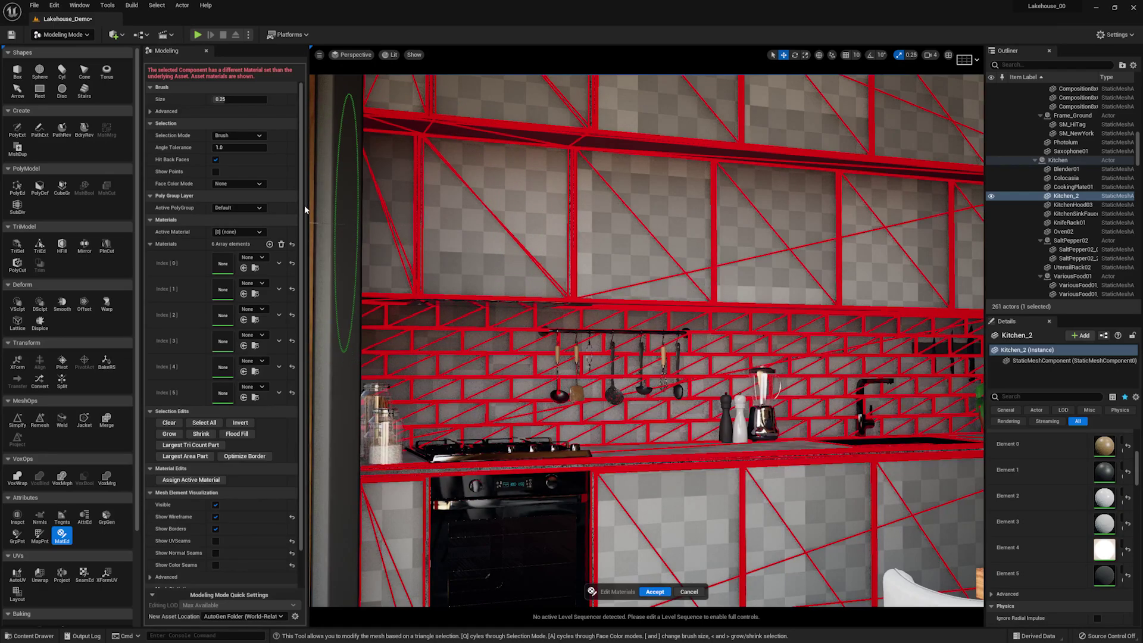
{"action": "scroll", "coordinate": [296, 232], "scroll_direction": "down", "scroll_amount": 1}
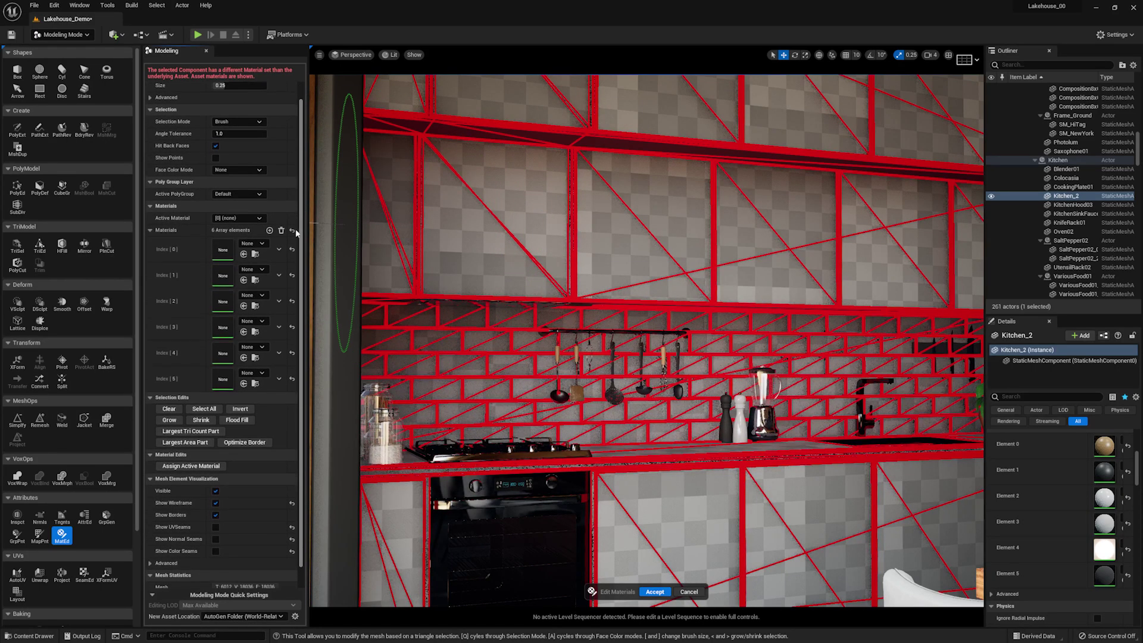
{"action": "scroll", "coordinate": [295, 250], "scroll_direction": "down", "scroll_amount": 1}
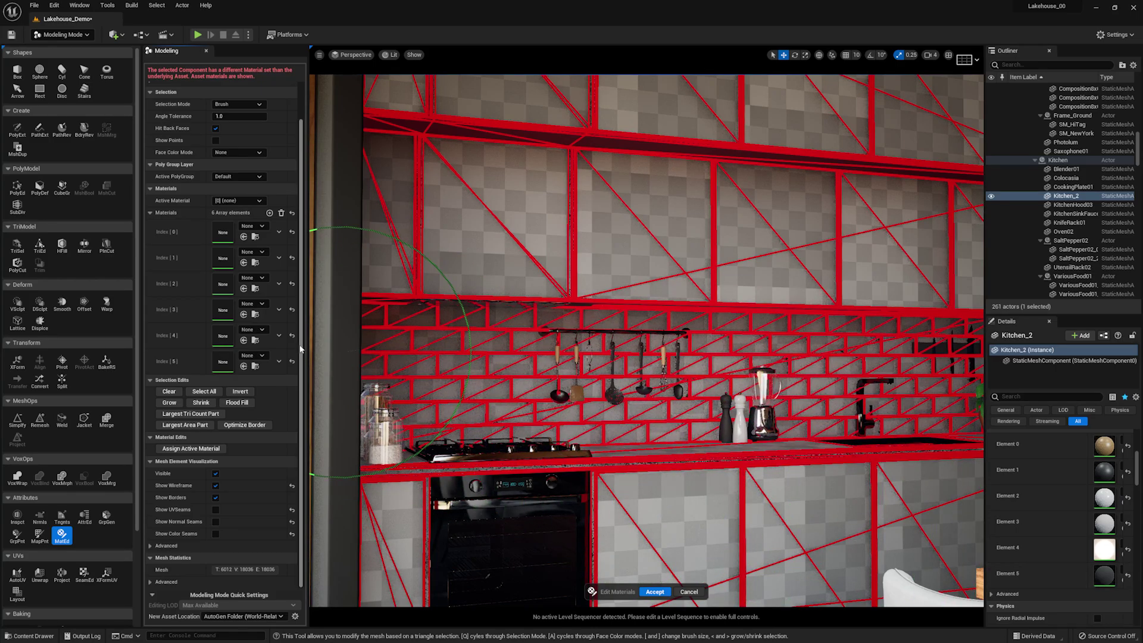
{"action": "left_click", "coordinate": [270, 213]}
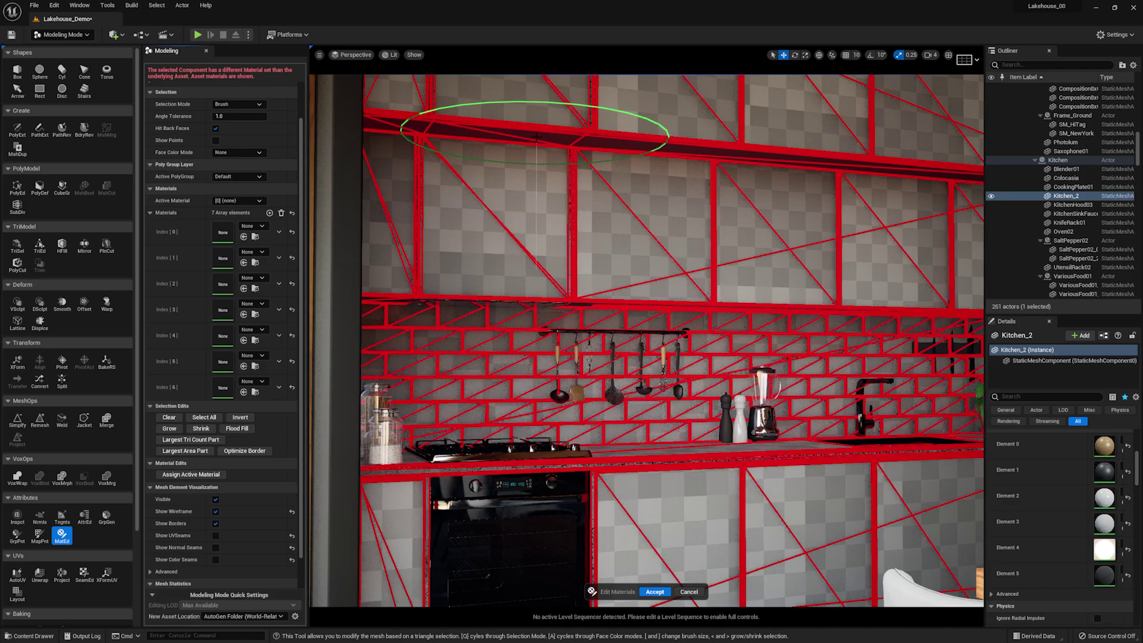
Step: Make slot [6] the active material for Kitchen_2 and run Assign Active Material
{"action": "scroll", "coordinate": [302, 194], "scroll_direction": "up", "scroll_amount": 1}
{"action": "scroll", "coordinate": [302, 194], "scroll_direction": "up", "scroll_amount": 1}
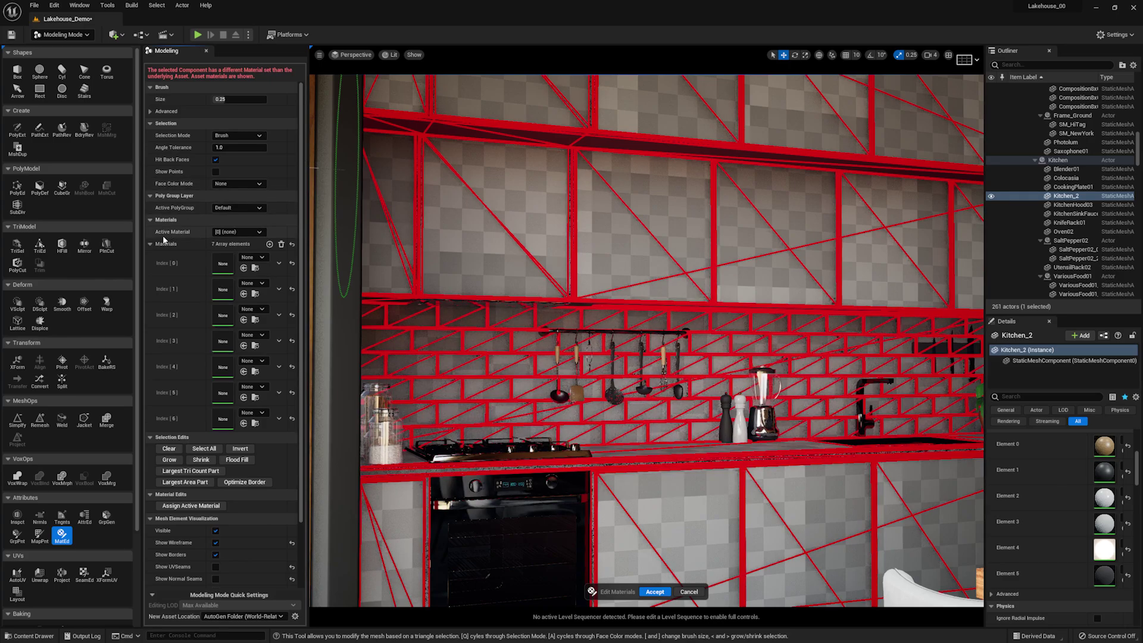
{"action": "left_click", "coordinate": [260, 235]}
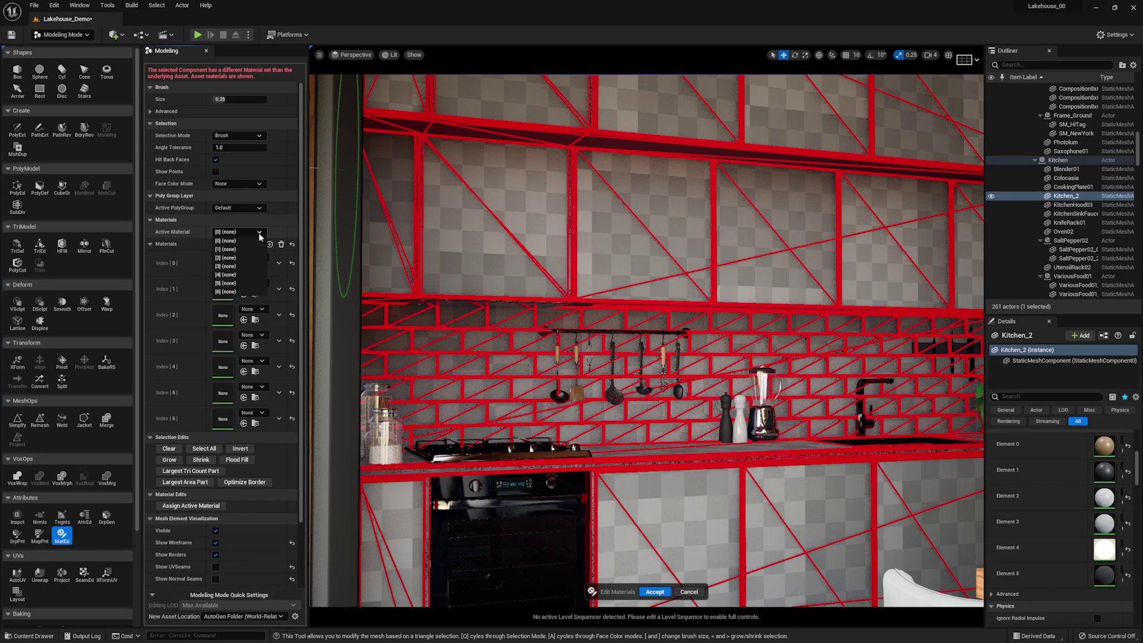
{"action": "left_click", "coordinate": [228, 292]}
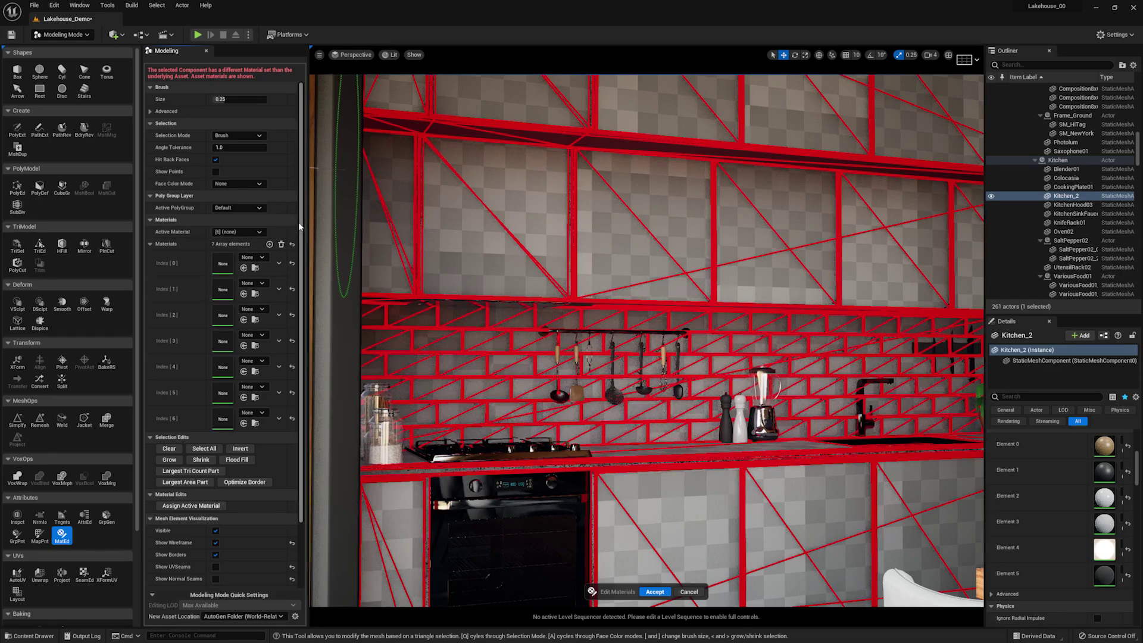
{"action": "scroll", "coordinate": [299, 232], "scroll_direction": "down", "scroll_amount": 1}
{"action": "scroll", "coordinate": [298, 238], "scroll_direction": "down", "scroll_amount": 3}
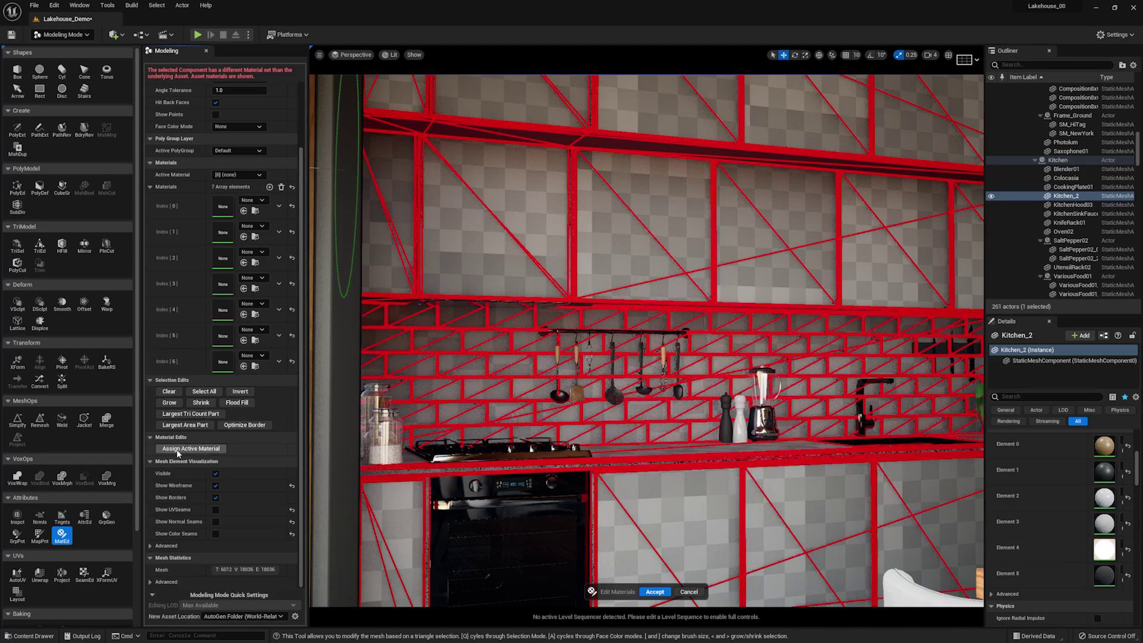
{"action": "left_click", "coordinate": [213, 451]}
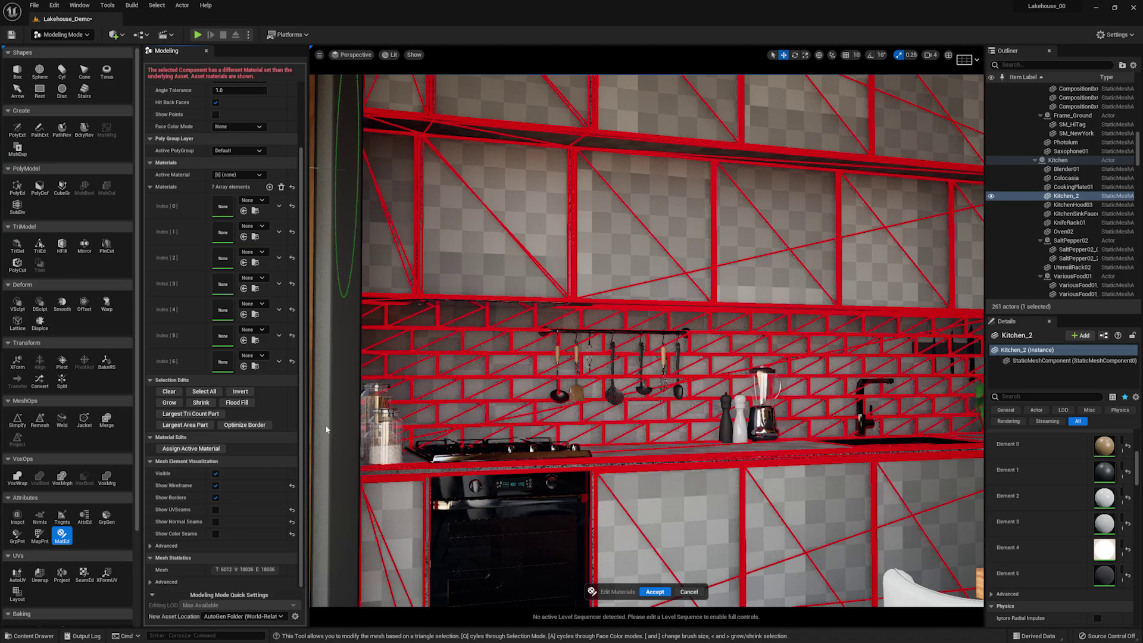
Step: Accept the Edit Materials changes on the kitchen mesh
{"action": "right_click_drag", "start_coordinate": [601, 306], "coordinate": [649, 304]}
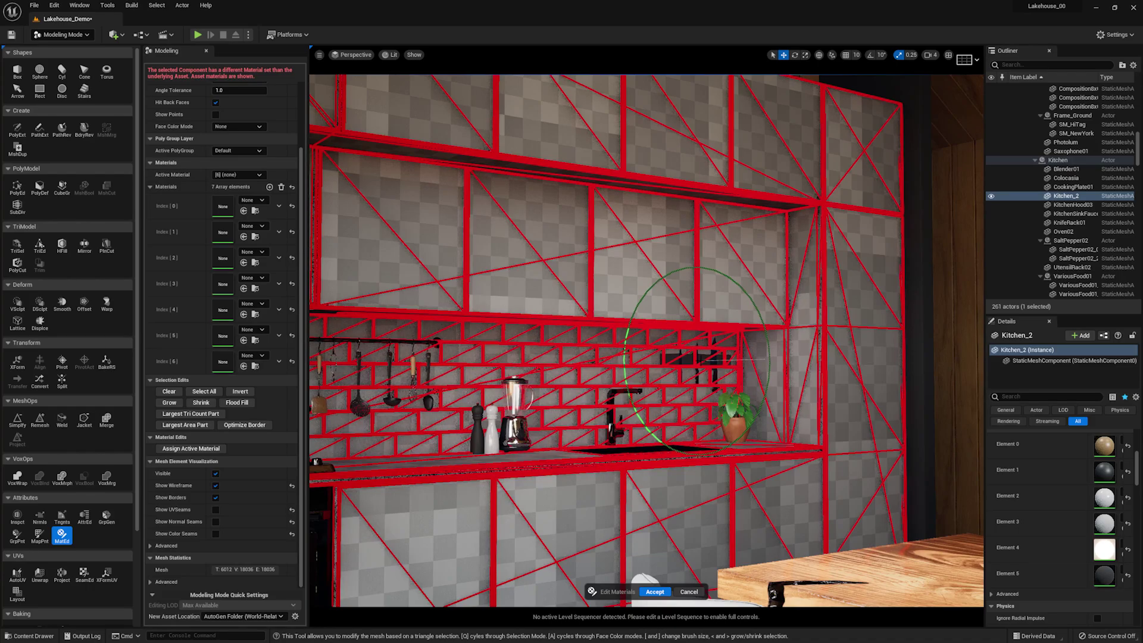
{"action": "right_click_drag", "start_coordinate": [691, 352], "coordinate": [669, 370]}
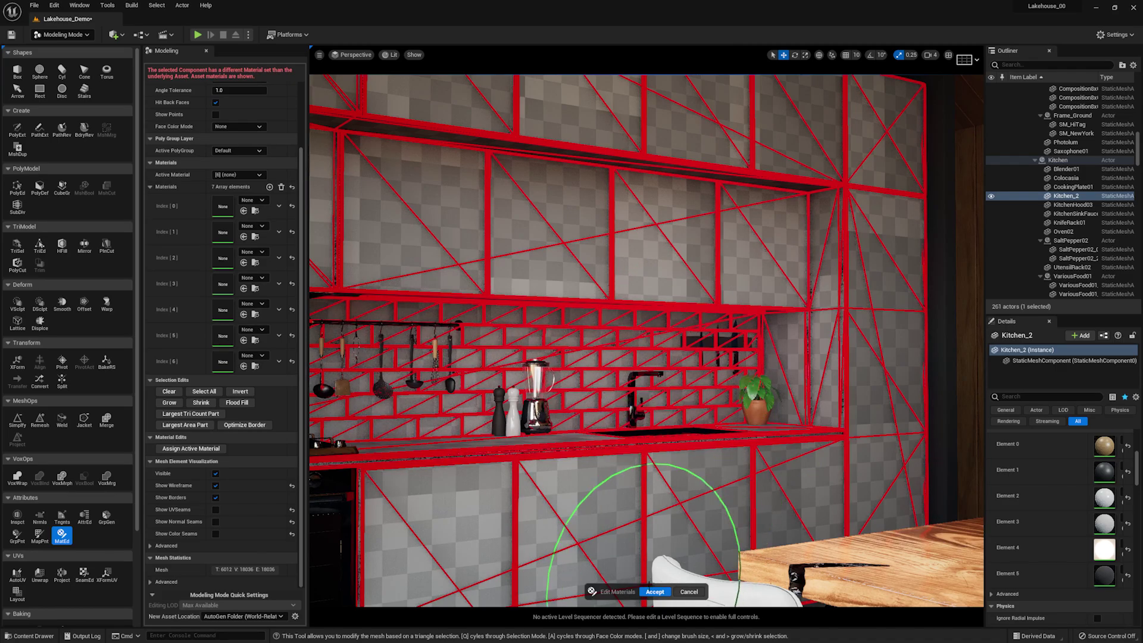
{"action": "left_click", "coordinate": [655, 592]}
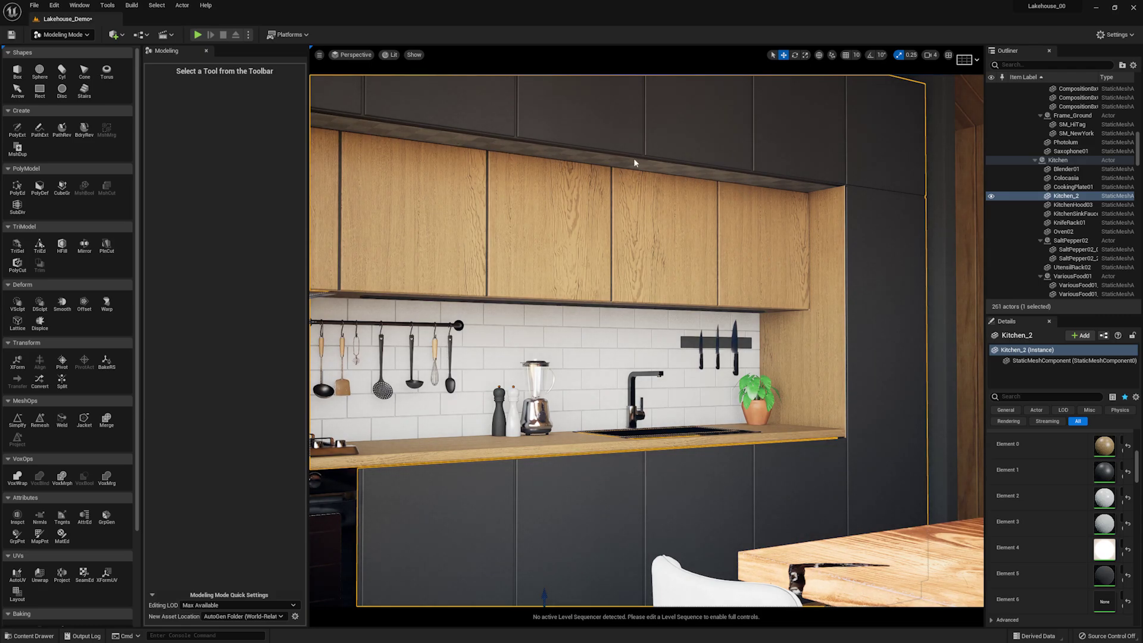
Step: Deselect and reselect the kitchen mesh, then check its list of material elements for the added slot
{"action": "key", "text": "Escape"}
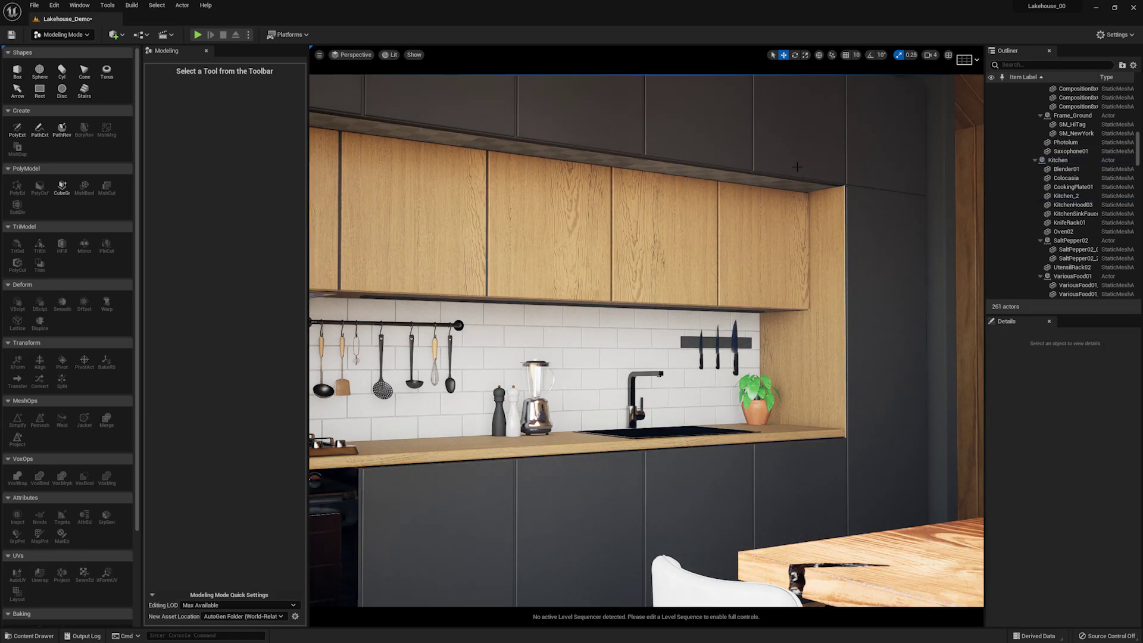
{"action": "left_click", "coordinate": [777, 163]}
{"action": "left_click_drag", "start_coordinate": [1139, 470], "coordinate": [1139, 472]}
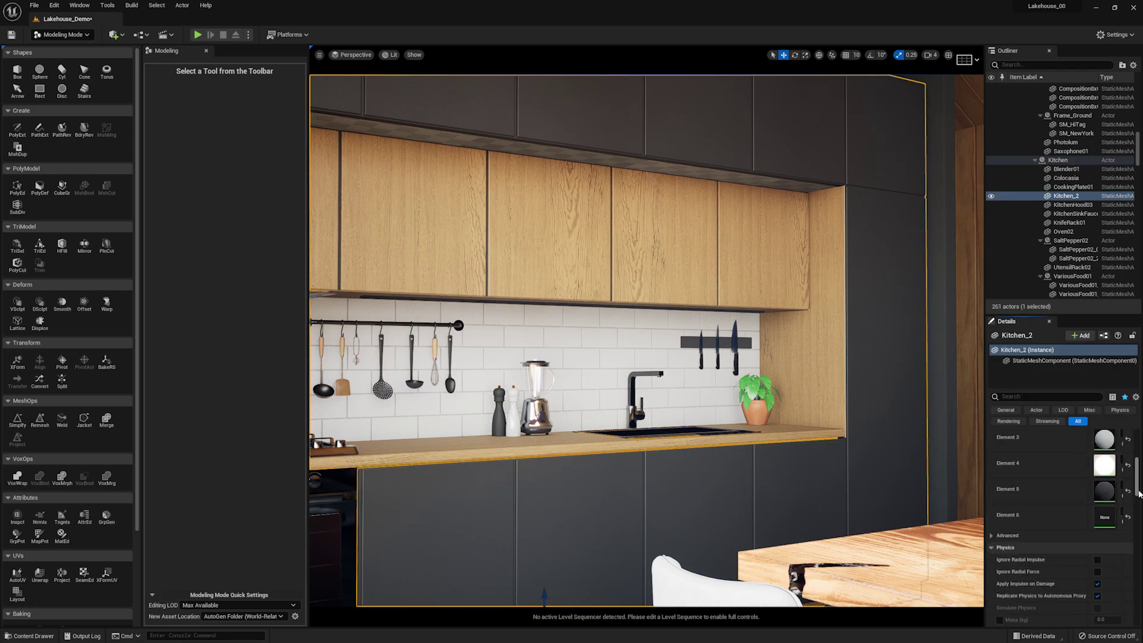
{"action": "left_click_drag", "start_coordinate": [1139, 489], "coordinate": [1139, 482]}
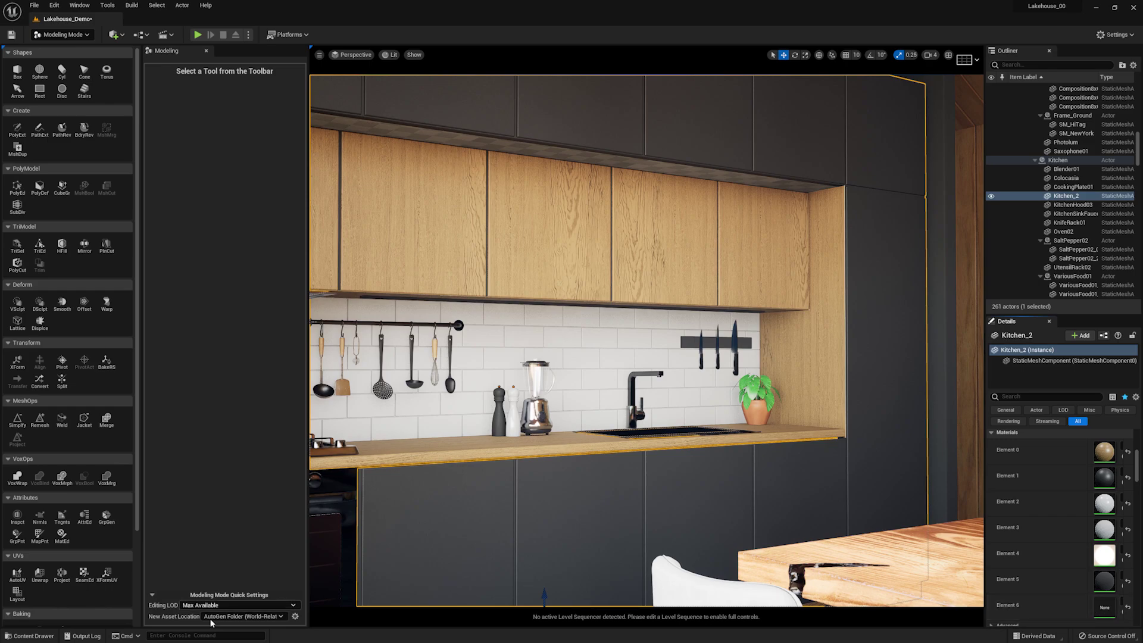
Step: Open the content drawer, filter the Content folder to Material assets and browse the available materials
{"action": "left_click", "coordinate": [42, 637]}
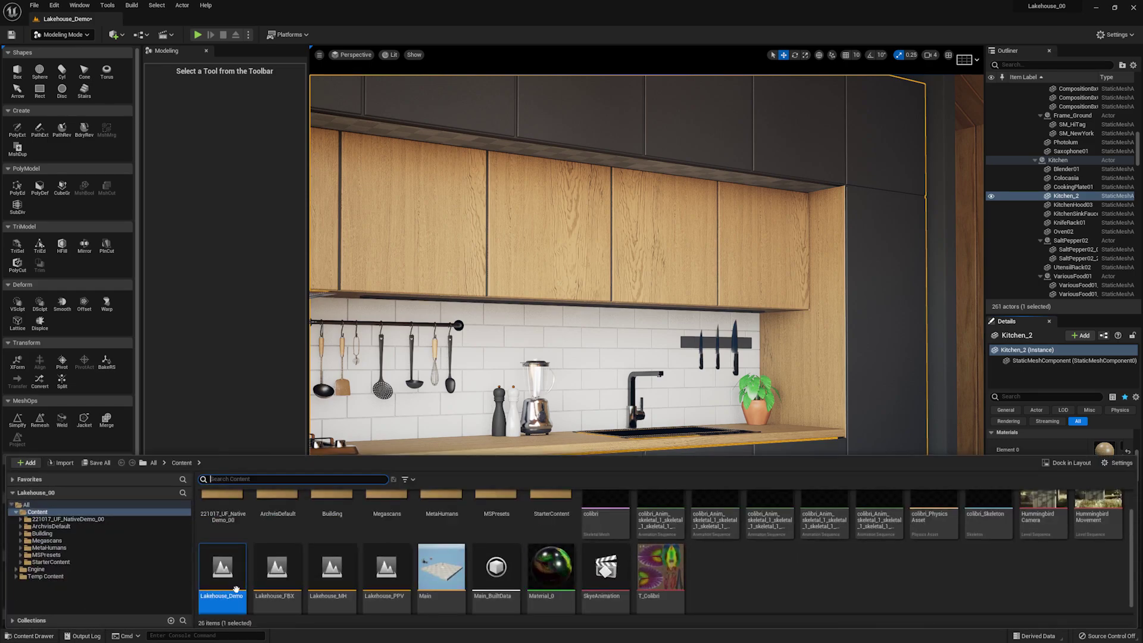
{"action": "left_click", "coordinate": [406, 479]}
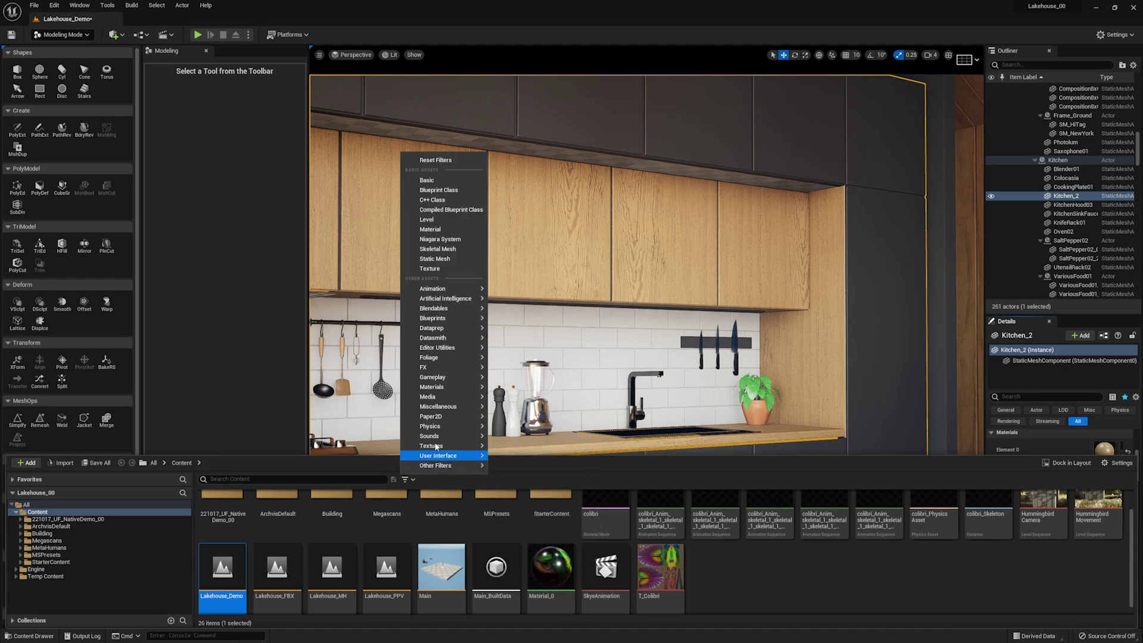
{"action": "mouse_move", "coordinate": [458, 391]}
{"action": "left_click", "coordinate": [513, 390]}
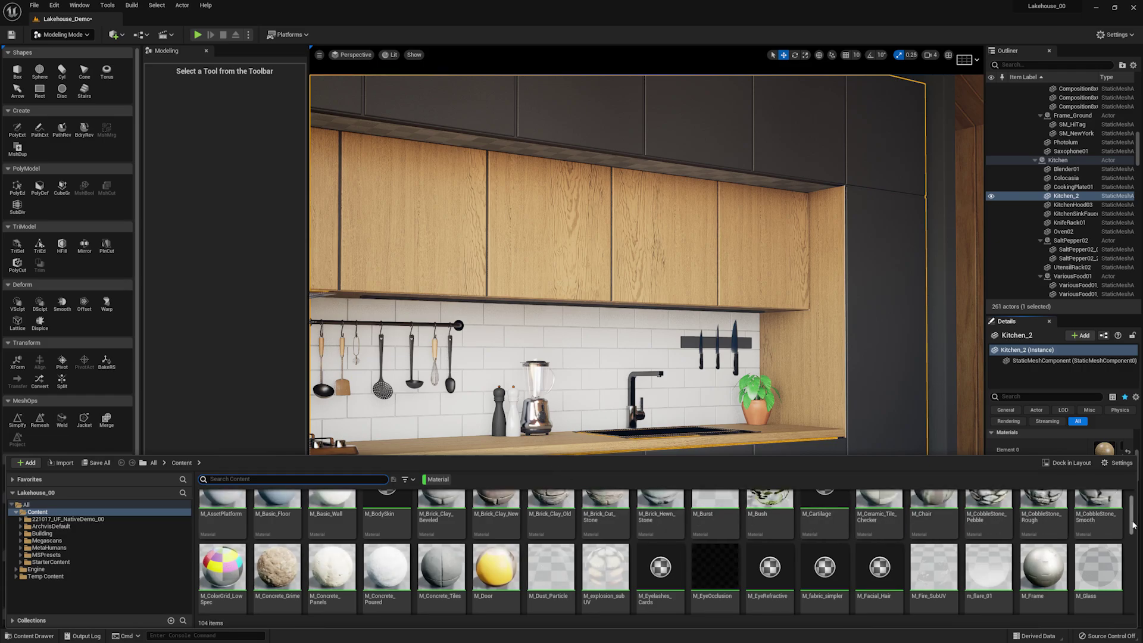
{"action": "left_click_drag", "start_coordinate": [1130, 522], "coordinate": [1125, 587]}
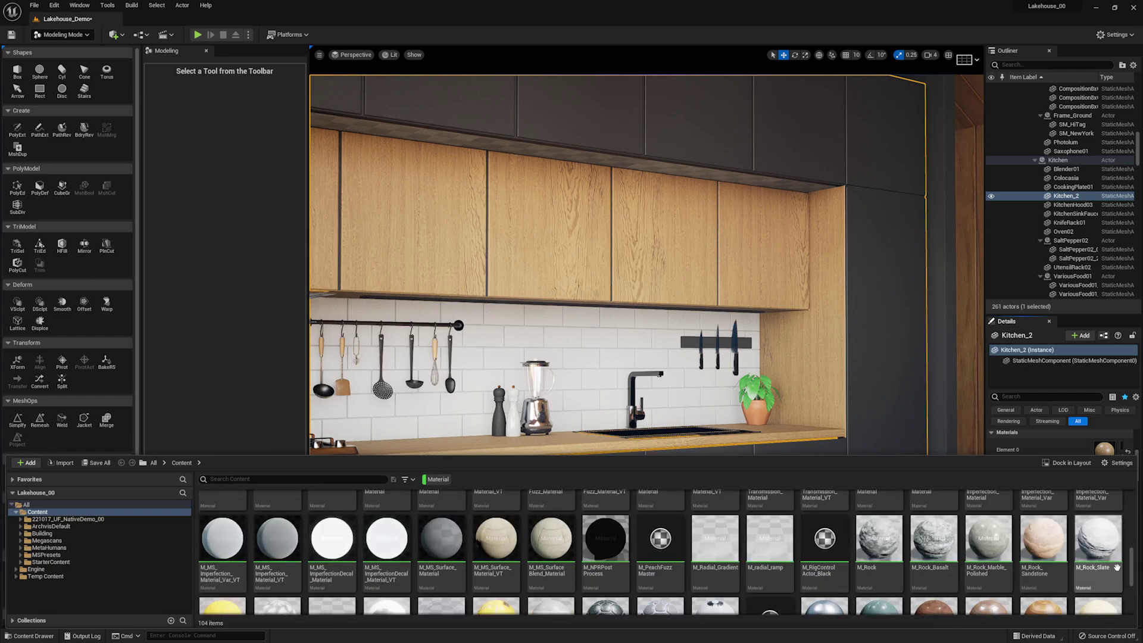
Step: Dock the Content Browser in the layout and locate the material asset used by Kitchen_2's Element 0, with the details area widened
{"action": "left_click", "coordinate": [1067, 462]}
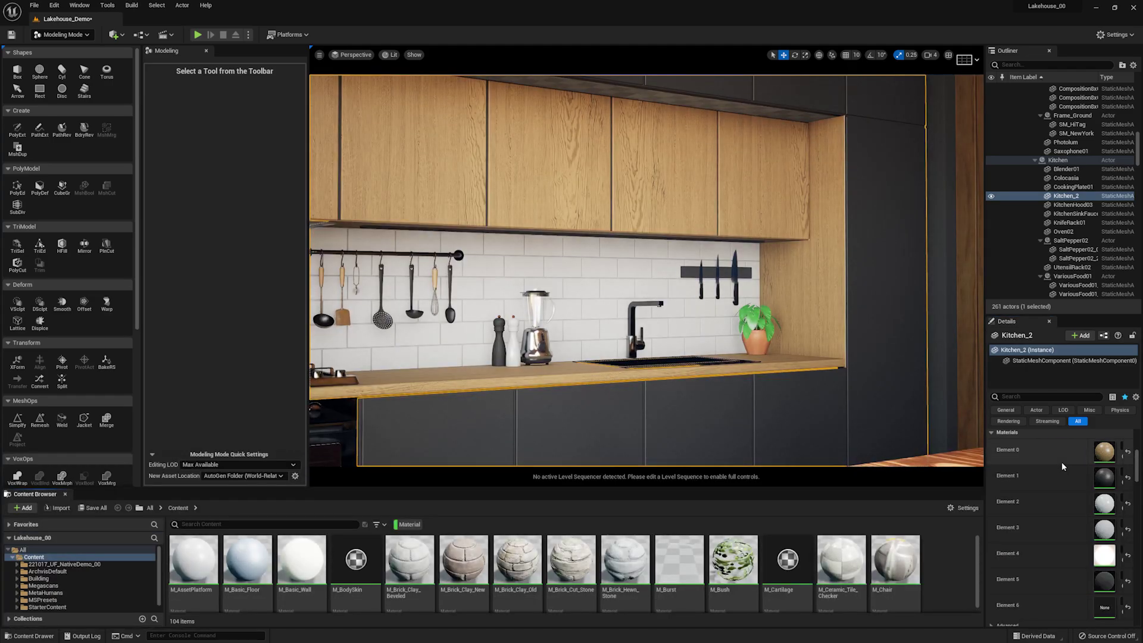
{"action": "left_click_drag", "start_coordinate": [988, 455], "coordinate": [901, 460]}
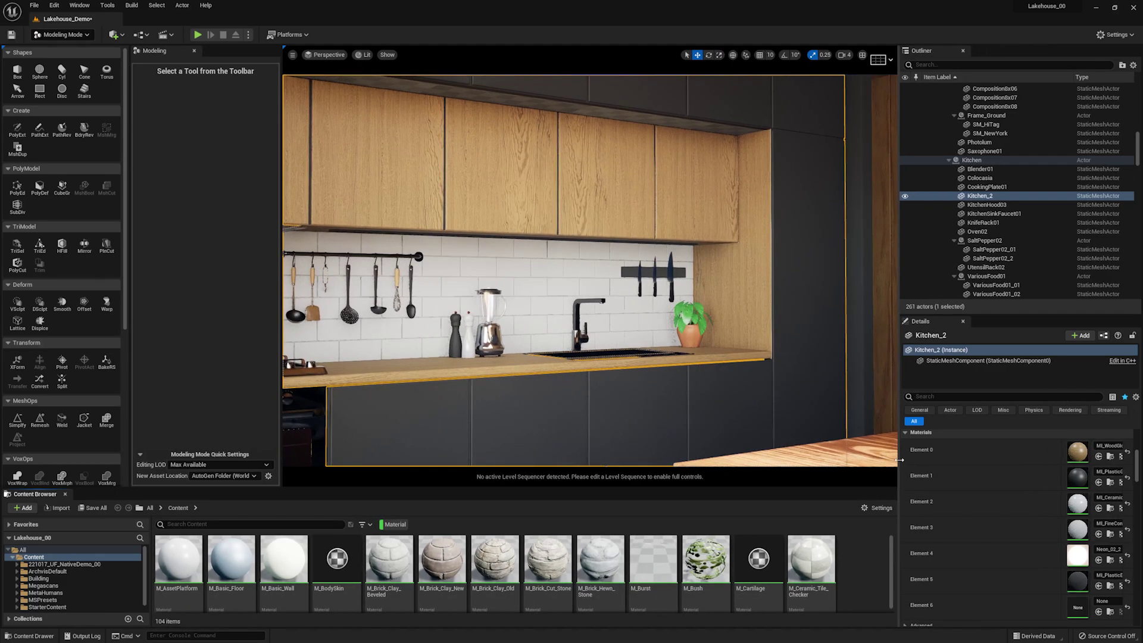
{"action": "left_click", "coordinate": [1109, 456]}
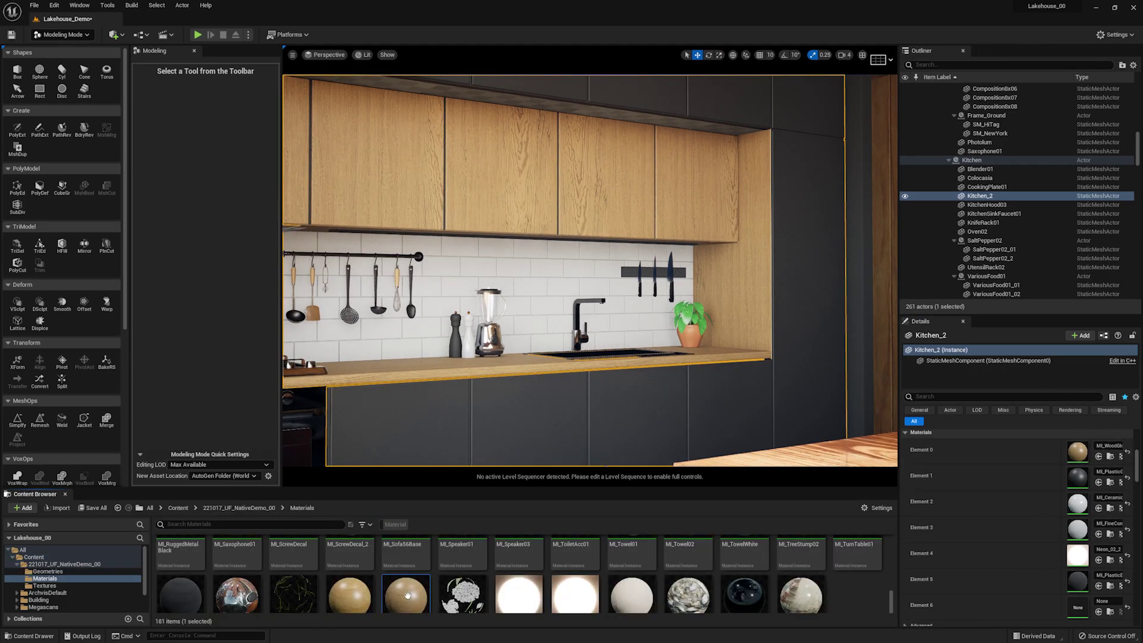
Step: Assign the located wood material, the one used by Element 0, to the kitchen mesh's empty Element 6 slot
{"action": "left_click_drag", "start_coordinate": [408, 596], "coordinate": [1088, 607]}
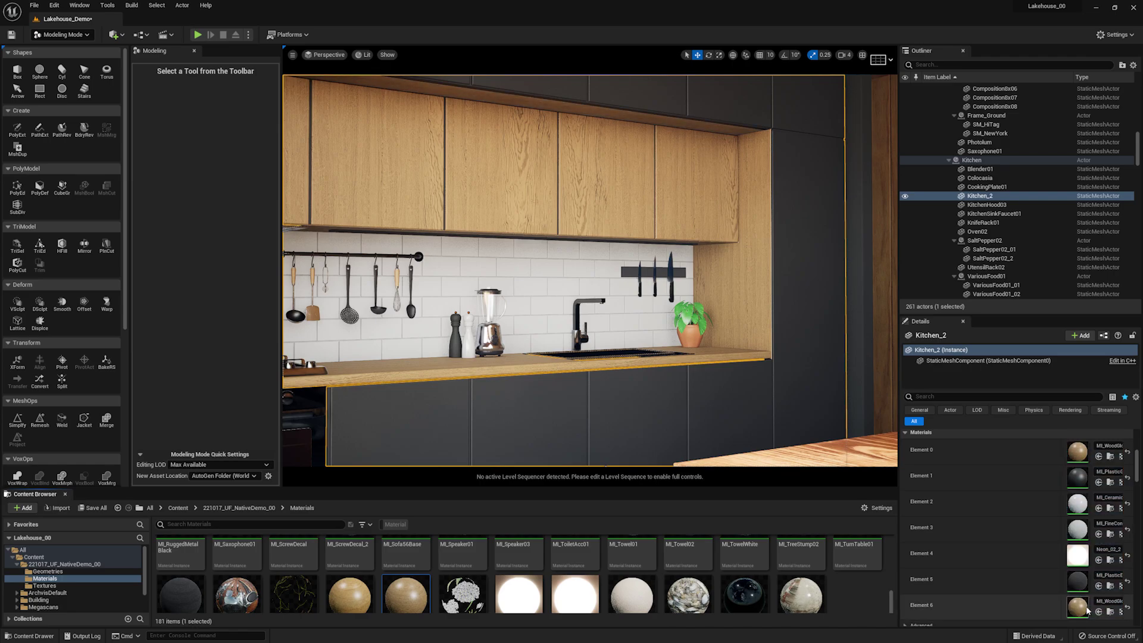
{"action": "right_click_drag", "start_coordinate": [674, 184], "coordinate": [691, 135]}
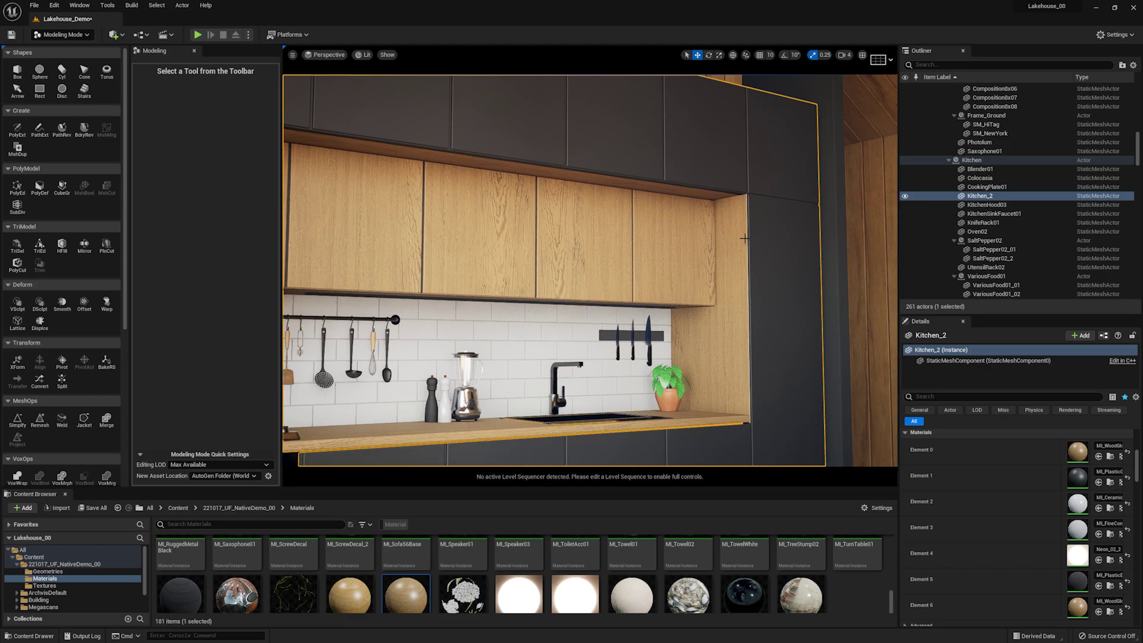
Step: Start Path Extrude outside the house with Static Mesh output, a Fixed width of 10 and no rounded corners
{"action": "right_click_drag", "start_coordinate": [753, 242], "coordinate": [393, 275]}
{"action": "right_click_drag", "start_coordinate": [703, 265], "coordinate": [735, 267]}
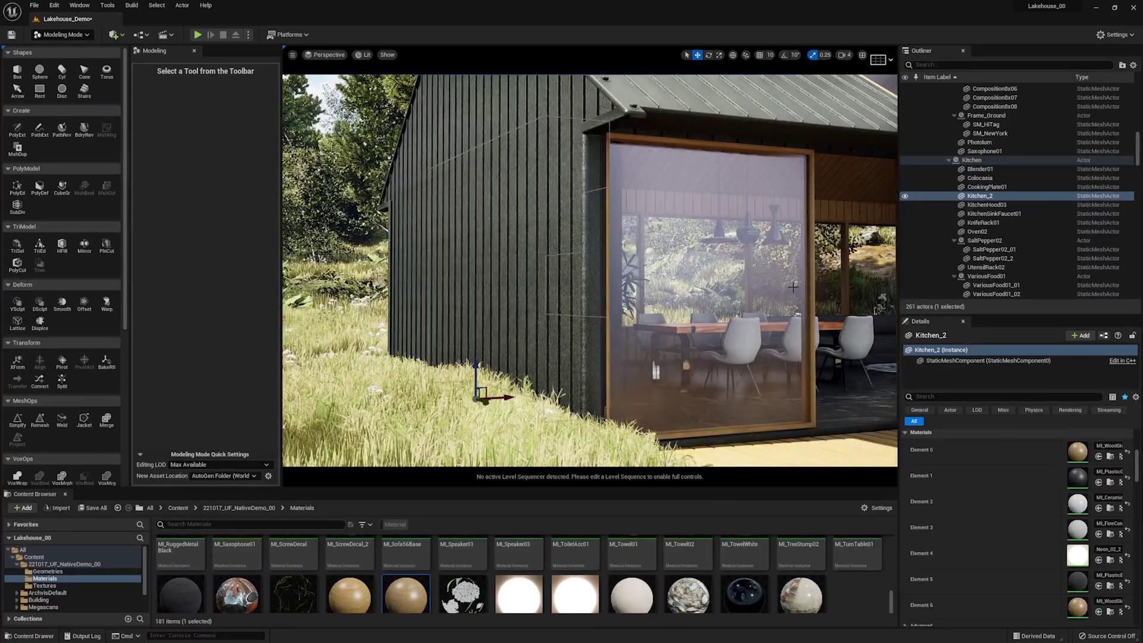
{"action": "left_click", "coordinate": [43, 132]}
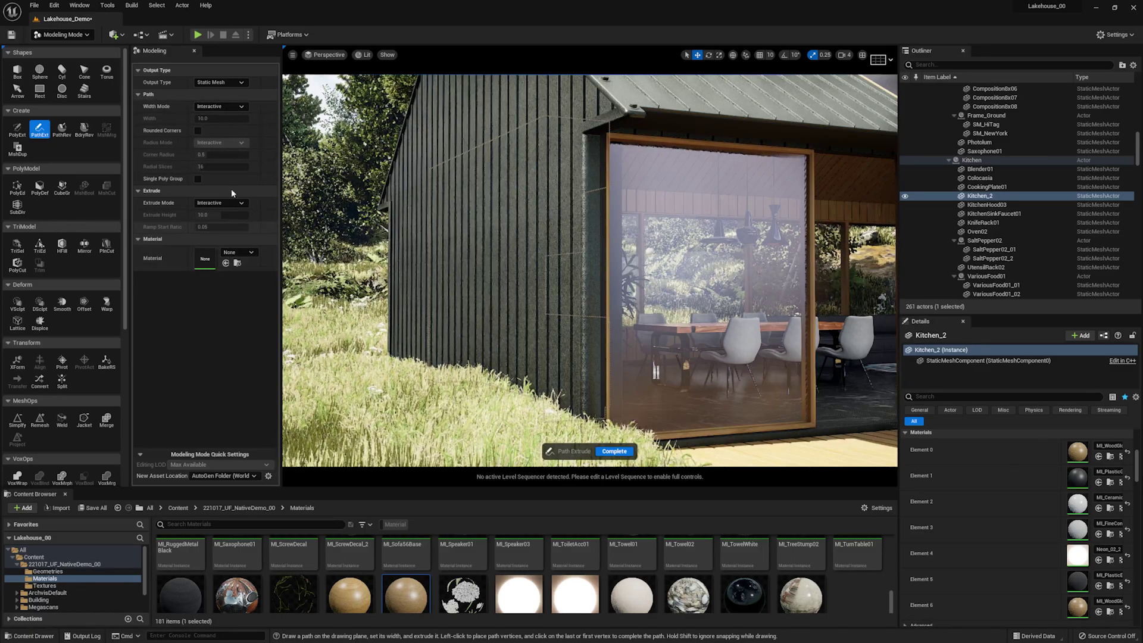
{"action": "left_click", "coordinate": [241, 84]}
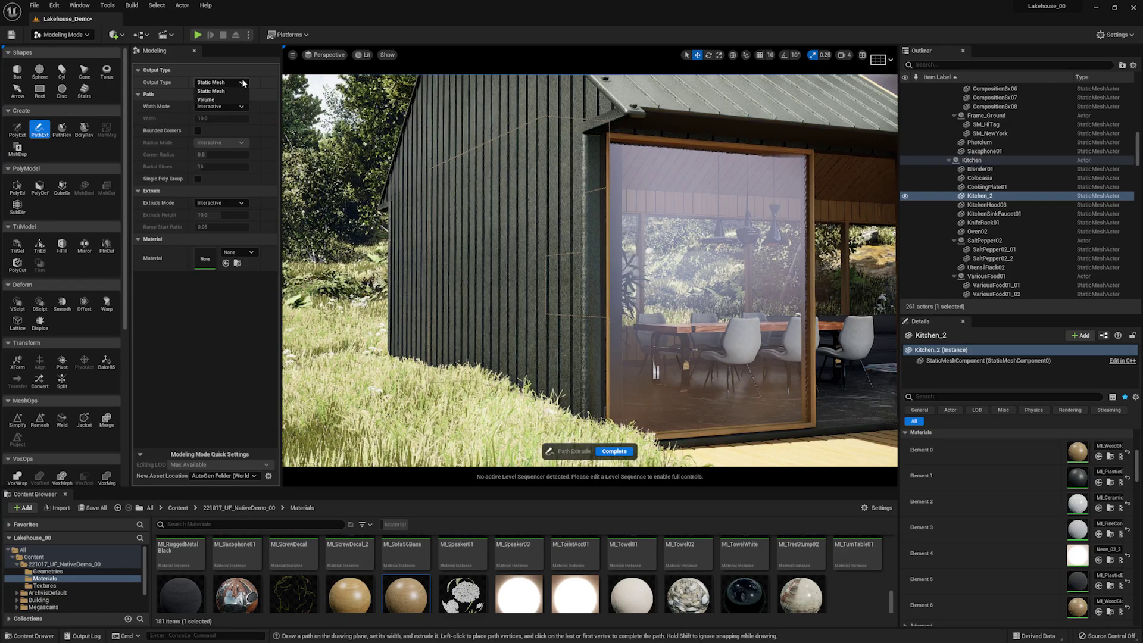
{"action": "left_click", "coordinate": [238, 91]}
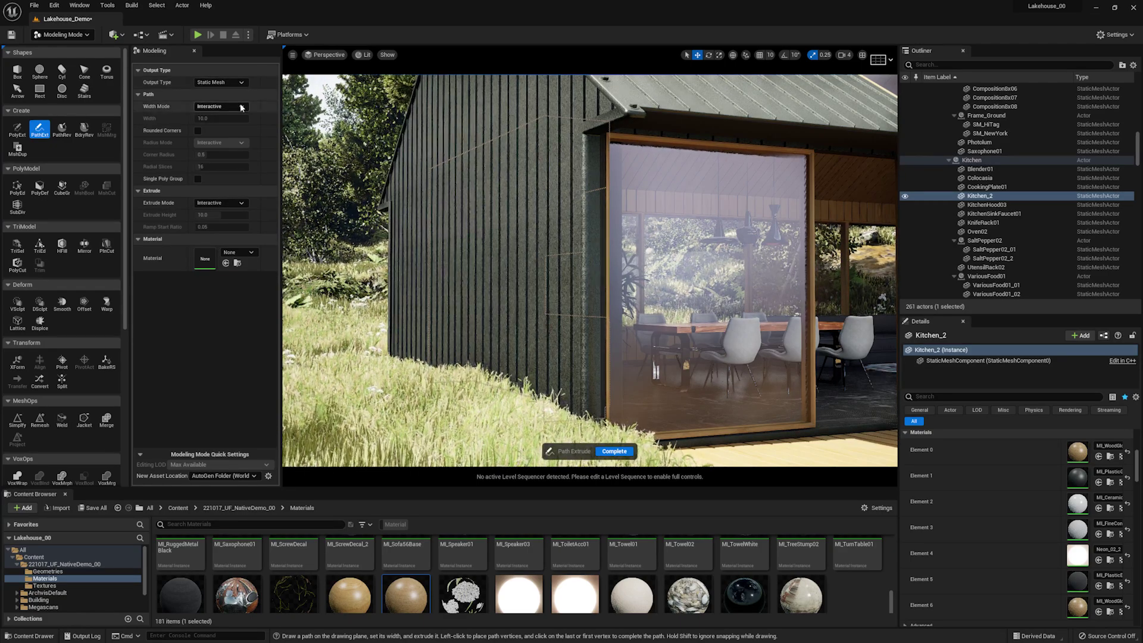
{"action": "left_click", "coordinate": [241, 107]}
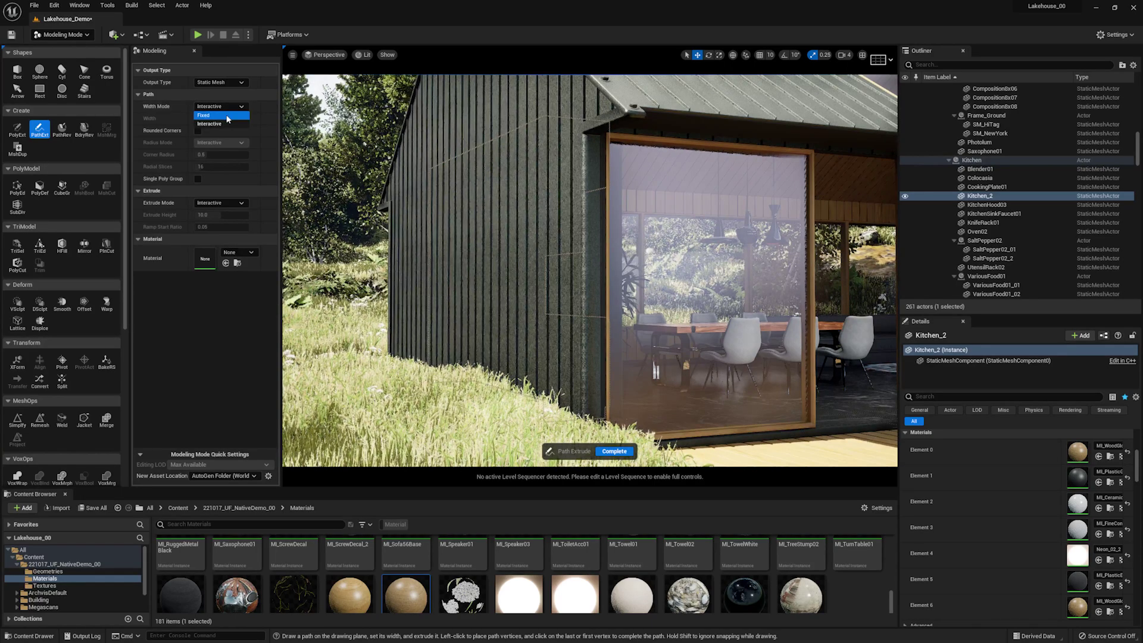
{"action": "left_click", "coordinate": [227, 117]}
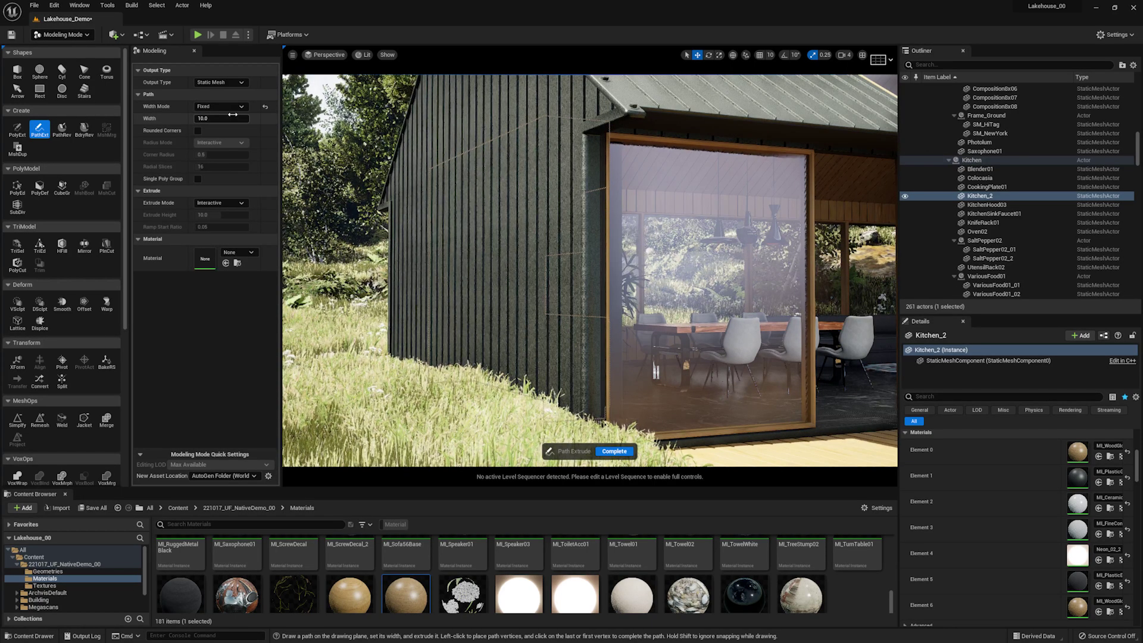
{"action": "left_click", "coordinate": [198, 131]}
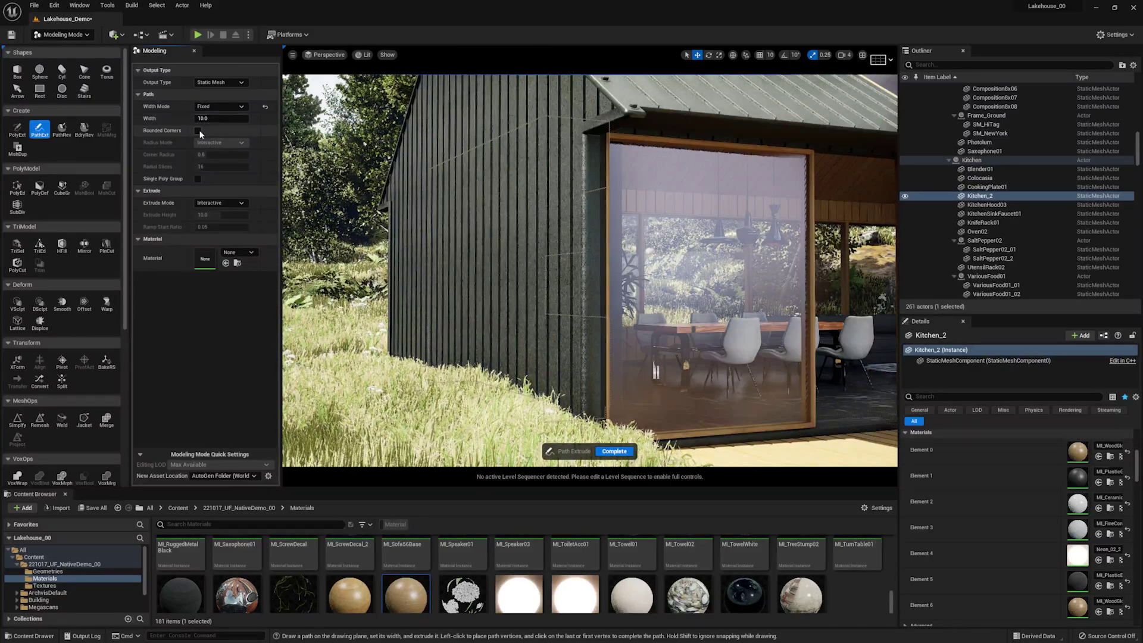
{"action": "left_click", "coordinate": [198, 131]}
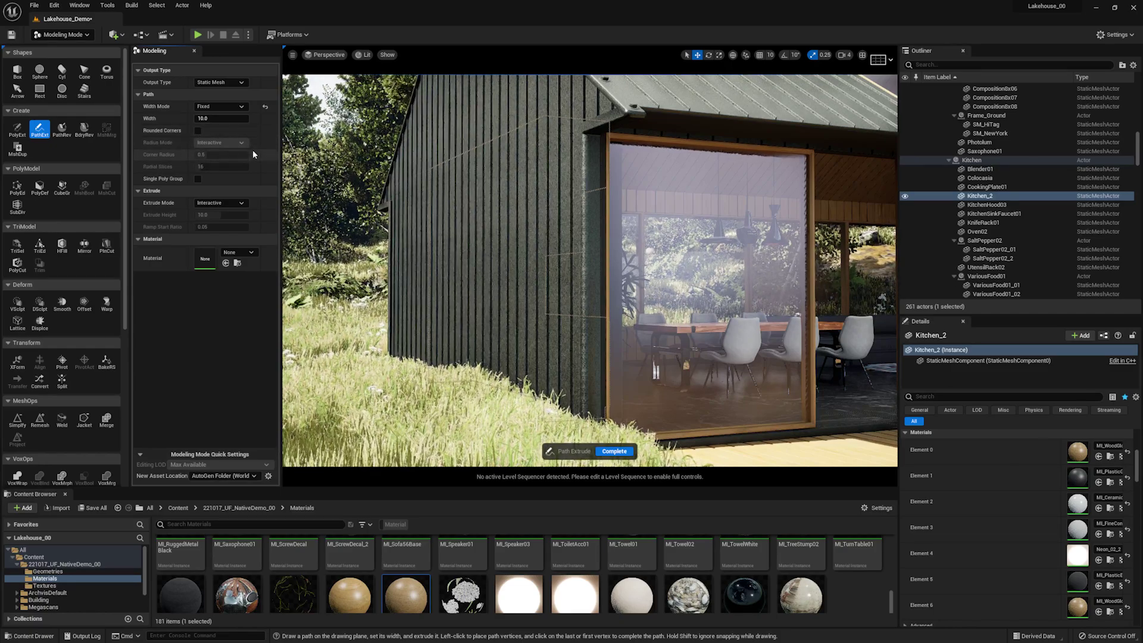
Step: Set the path extrusion to Fixed mode with a height of 100 and assign it the kitchen's wood material
{"action": "left_click", "coordinate": [238, 204]}
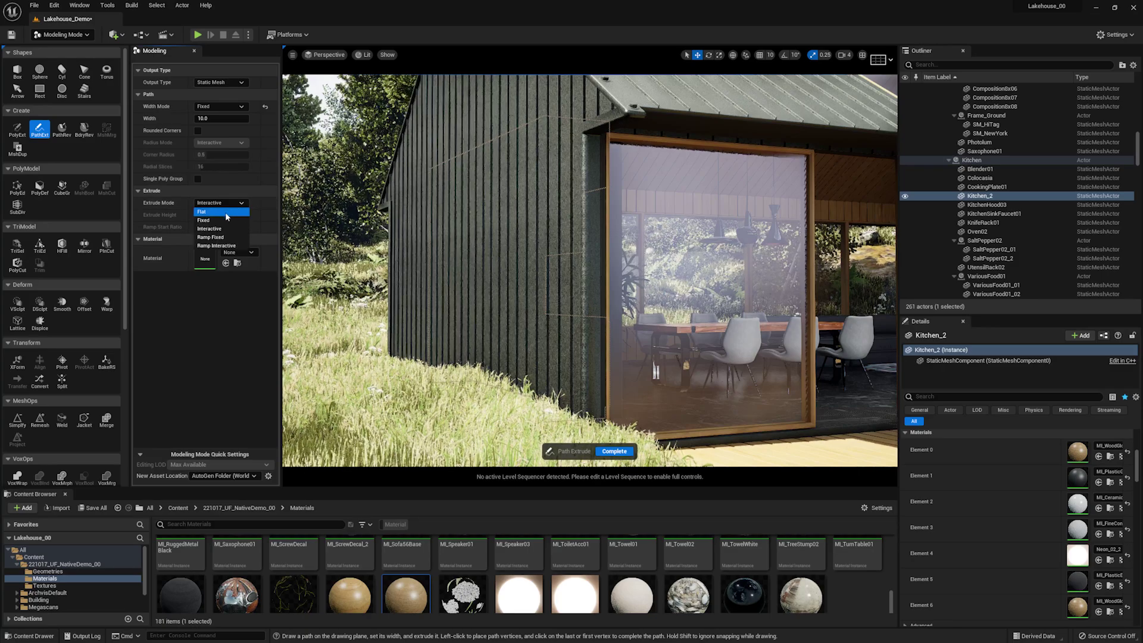
{"action": "left_click", "coordinate": [223, 220]}
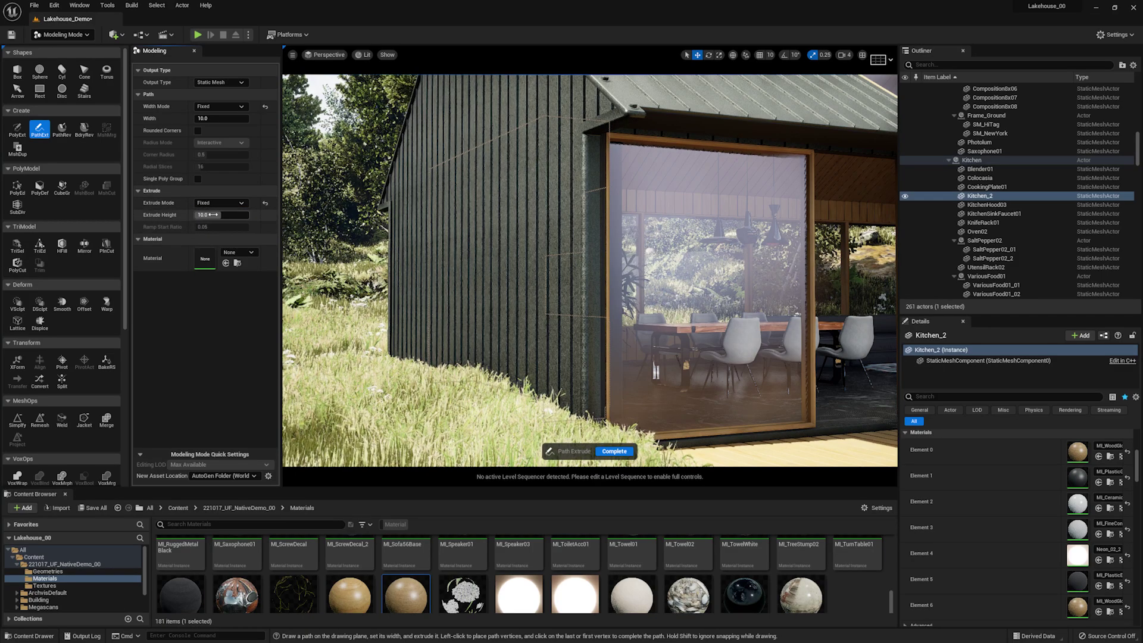
{"action": "left_click", "coordinate": [210, 214]}
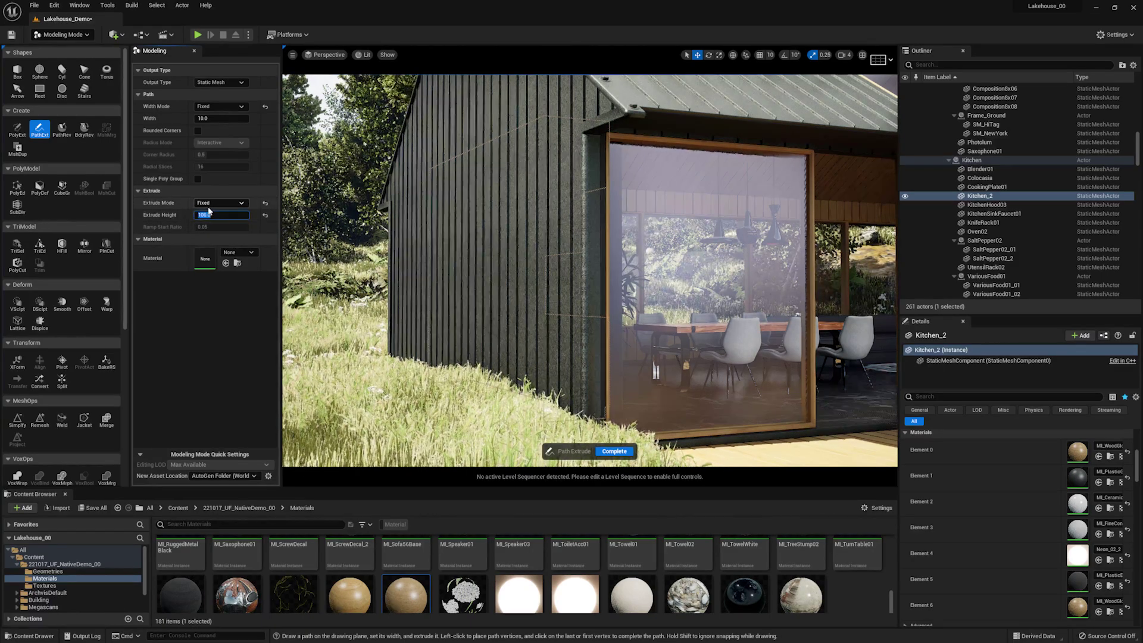
{"action": "type", "text": "100"}
{"action": "key", "text": "Return"}
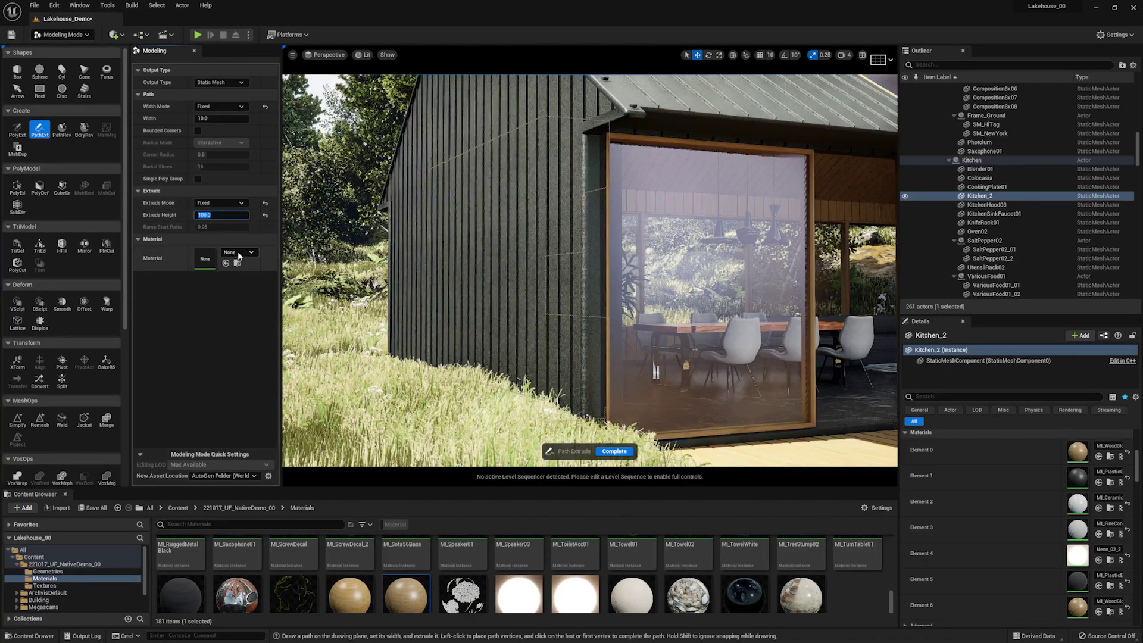
{"action": "left_click_drag", "start_coordinate": [400, 602], "coordinate": [205, 258]}
Step: Reposition the path drawing plane over the wooden deck in front of the glass doors
{"action": "right_click_drag", "start_coordinate": [391, 342], "coordinate": [744, 357]}
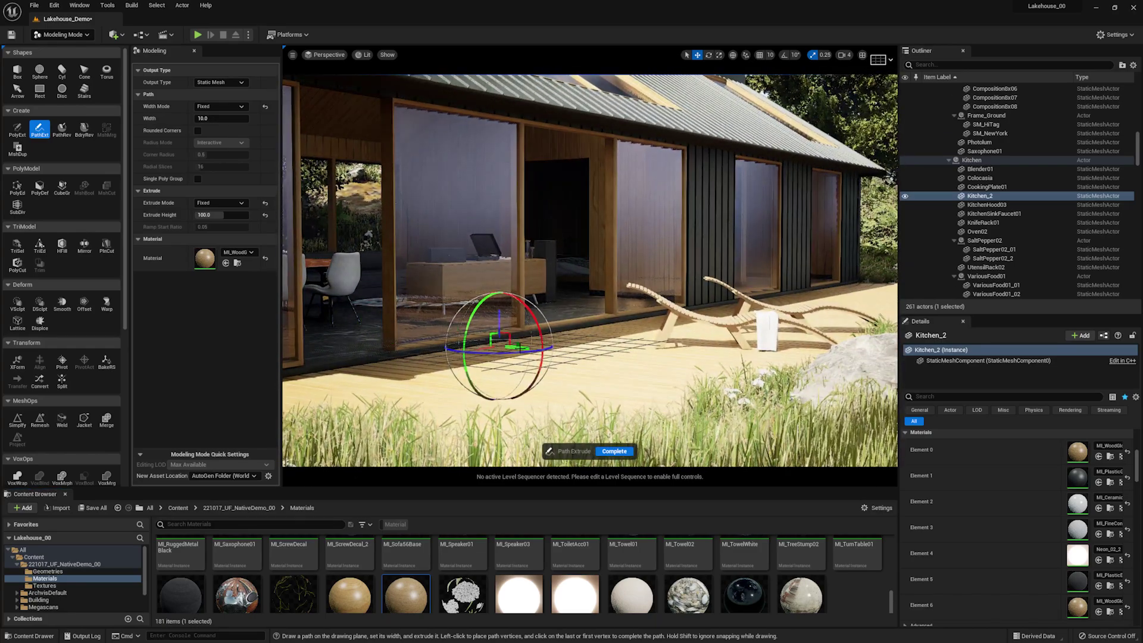
{"action": "mouse_move", "coordinate": [525, 350]}
{"action": "left_mouse_down"}
{"action": "mouse_move", "coordinate": [604, 367]}
{"action": "mouse_move", "coordinate": [452, 381]}
{"action": "left_mouse_up"}
{"action": "right_click_drag", "start_coordinate": [631, 385], "coordinate": [544, 384]}
{"action": "left_click_drag", "start_coordinate": [645, 375], "coordinate": [652, 376]}
{"action": "mouse_move", "coordinate": [652, 376]}
{"action": "right_mouse_down"}
{"action": "mouse_move", "coordinate": [640, 428]}
{"action": "mouse_move", "coordinate": [654, 428]}
{"action": "right_mouse_up"}
{"action": "mouse_move", "coordinate": [613, 340]}
{"action": "left_mouse_down"}
{"action": "mouse_move", "coordinate": [542, 362]}
{"action": "mouse_move", "coordinate": [660, 374]}
{"action": "left_mouse_up"}
{"action": "right_click_drag", "start_coordinate": [658, 376], "coordinate": [658, 446]}
Step: Draw an almost closed rectangular path of six points on the deck, accept its width and height, and complete the extrusion
{"action": "left_click", "coordinate": [604, 404]}
{"action": "left_click", "coordinate": [693, 360]}
{"action": "left_click", "coordinate": [508, 298]}
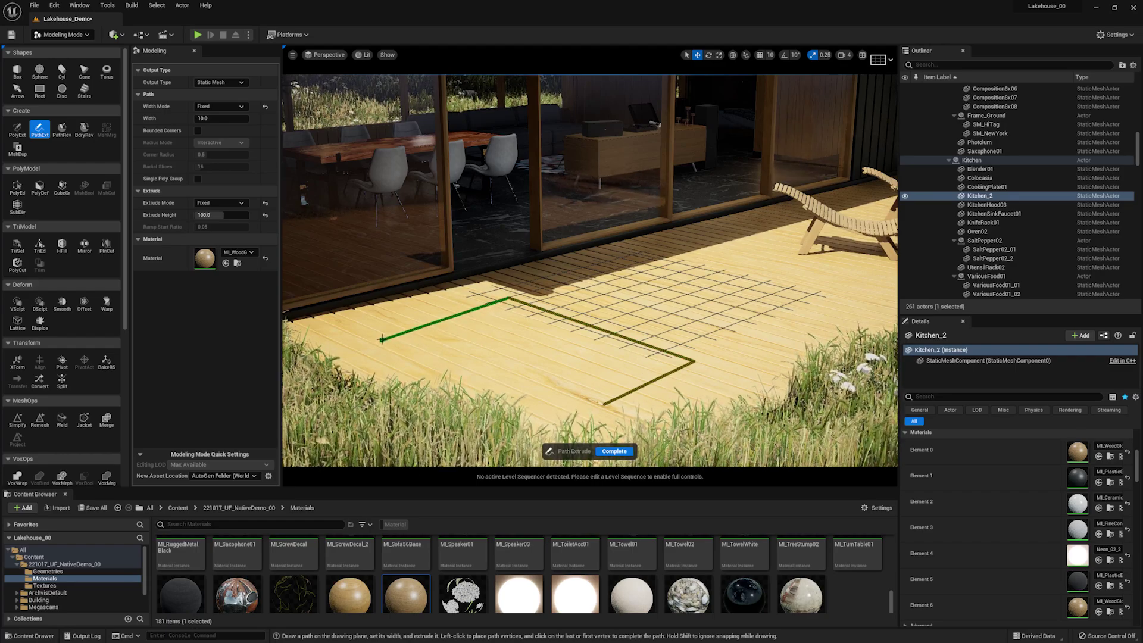
{"action": "left_click", "coordinate": [525, 395]}
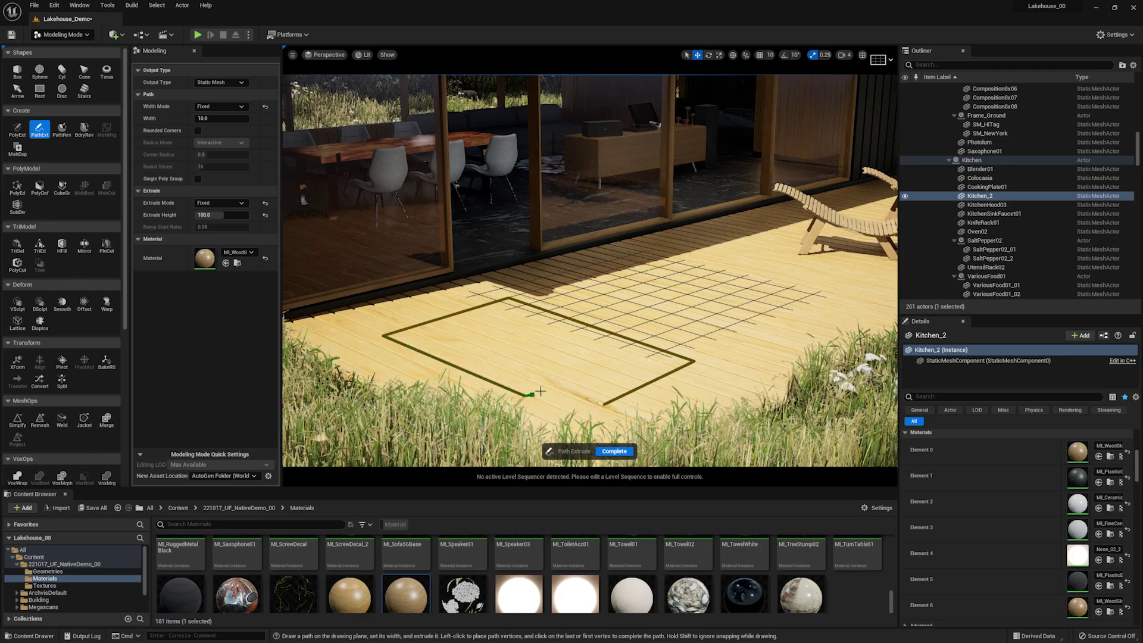
{"action": "left_click", "coordinate": [596, 362]}
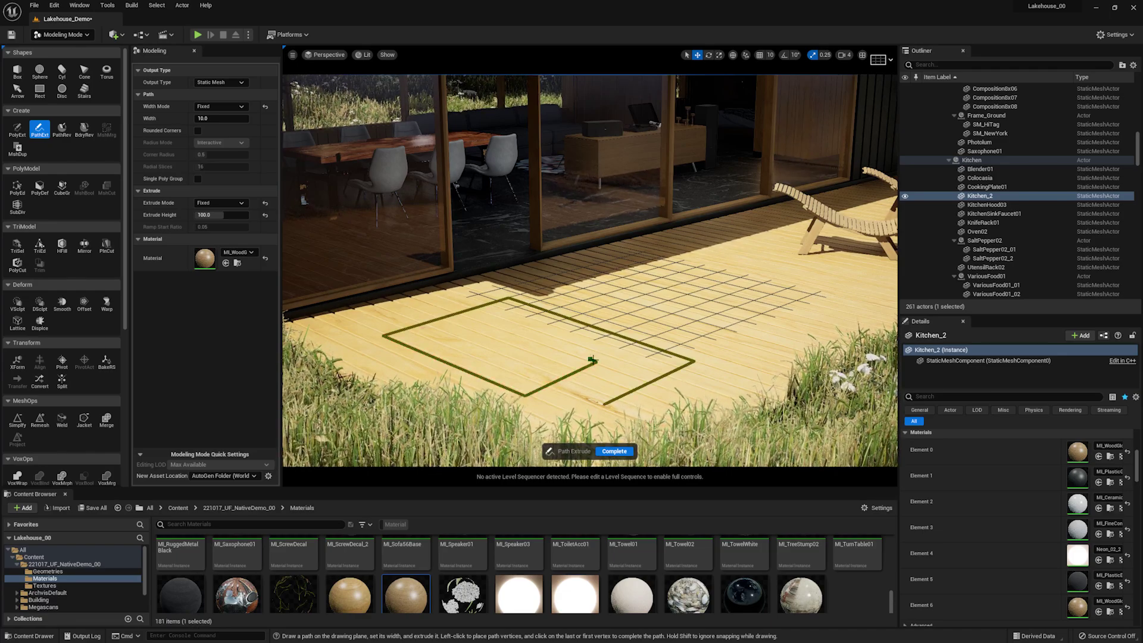
{"action": "left_click", "coordinate": [595, 361]}
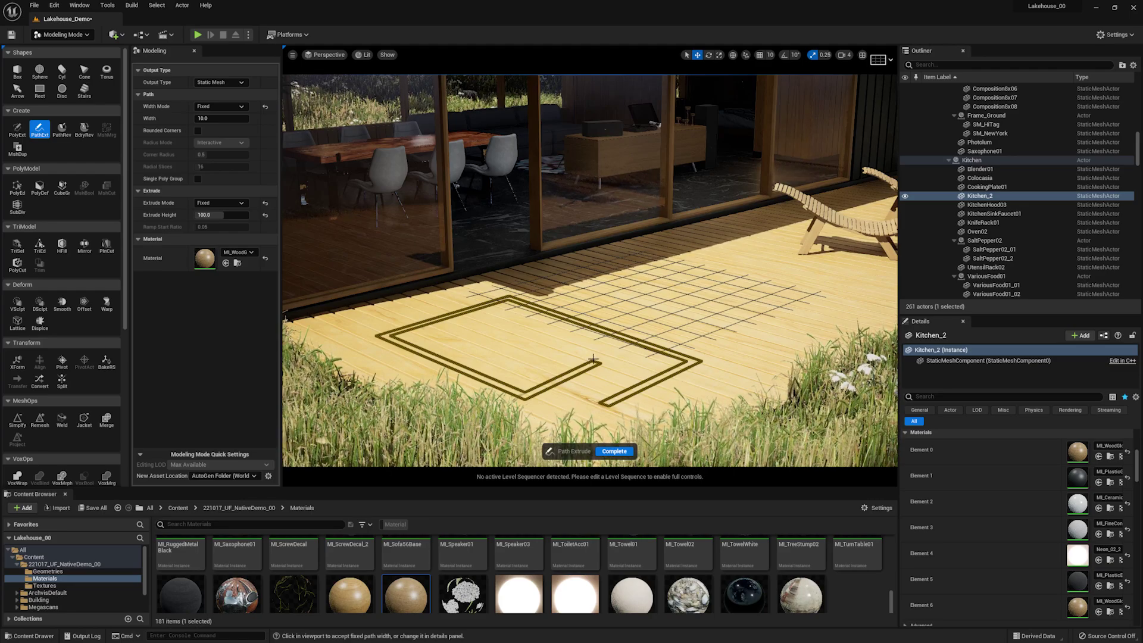
{"action": "left_click", "coordinate": [594, 359]}
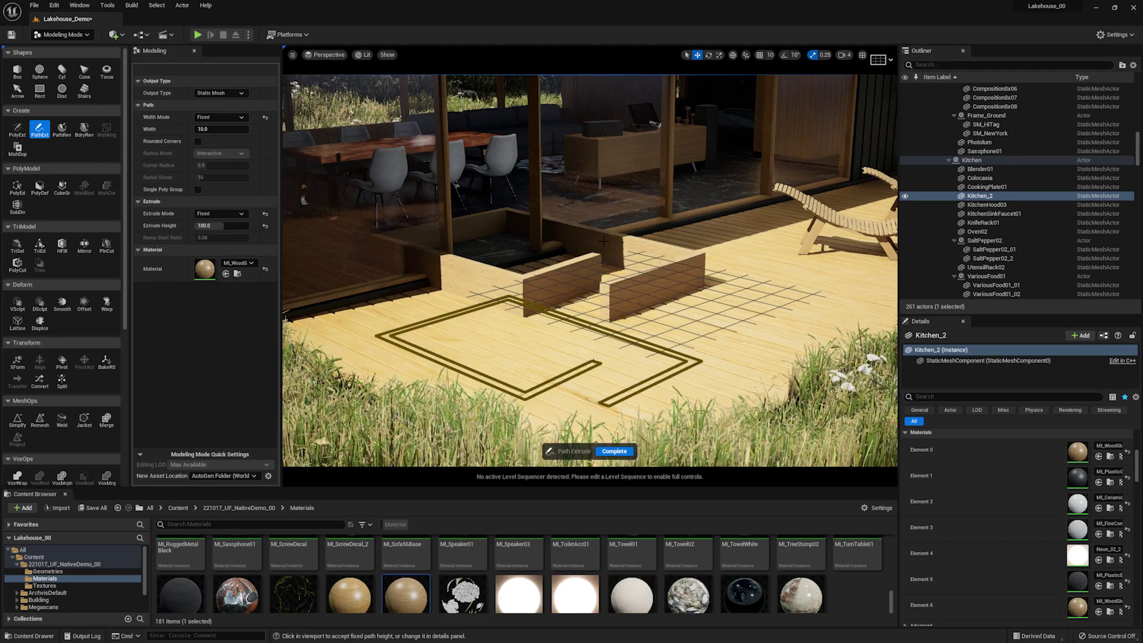
{"action": "left_click", "coordinate": [617, 450]}
Step: Move the extruded wall mesh off the deck onto the grass beside the house's dark gable wall
{"action": "left_click_drag", "start_coordinate": [534, 321], "coordinate": [534, 248]}
{"action": "right_click_drag", "start_coordinate": [533, 248], "coordinate": [432, 237]}
{"action": "scroll", "coordinate": [697, 350], "scroll_direction": "down", "scroll_amount": 3}
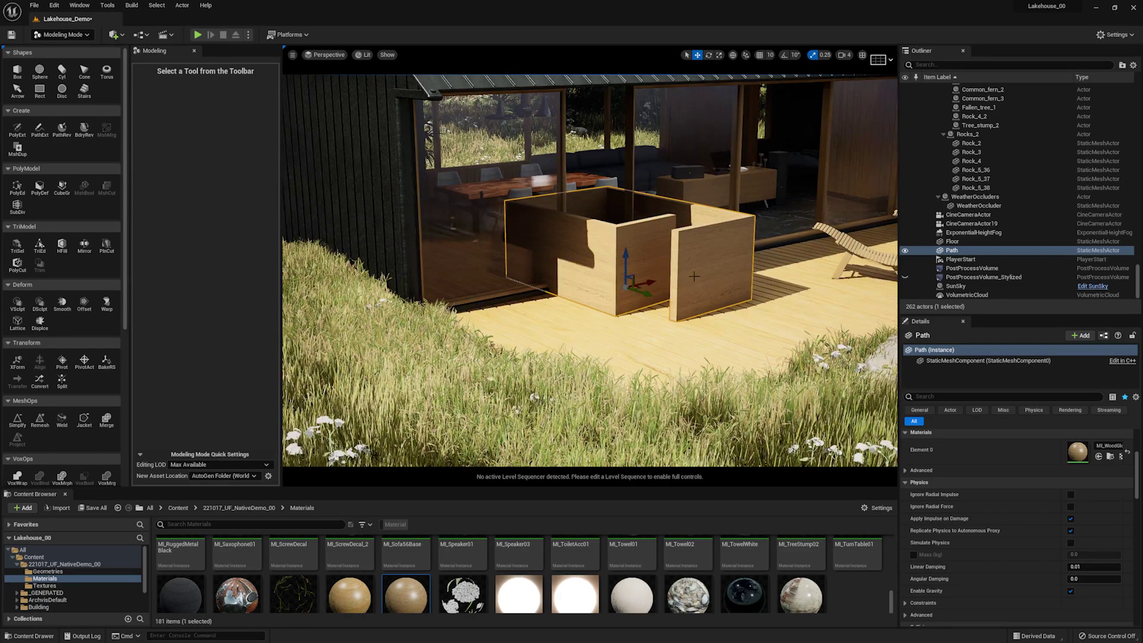
{"action": "left_click_drag", "start_coordinate": [652, 281], "coordinate": [388, 310]}
{"action": "right_click_drag", "start_coordinate": [388, 309], "coordinate": [387, 308]}
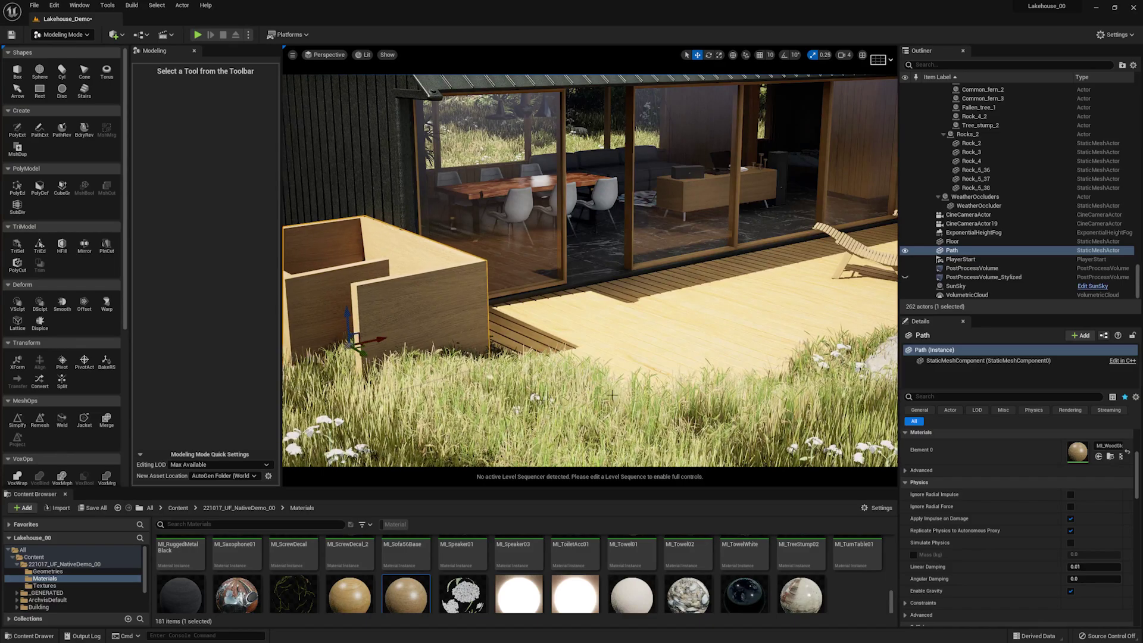
{"action": "scroll", "coordinate": [599, 401], "scroll_direction": "down", "scroll_amount": 4}
{"action": "right_click_drag", "start_coordinate": [600, 401], "coordinate": [579, 409]}
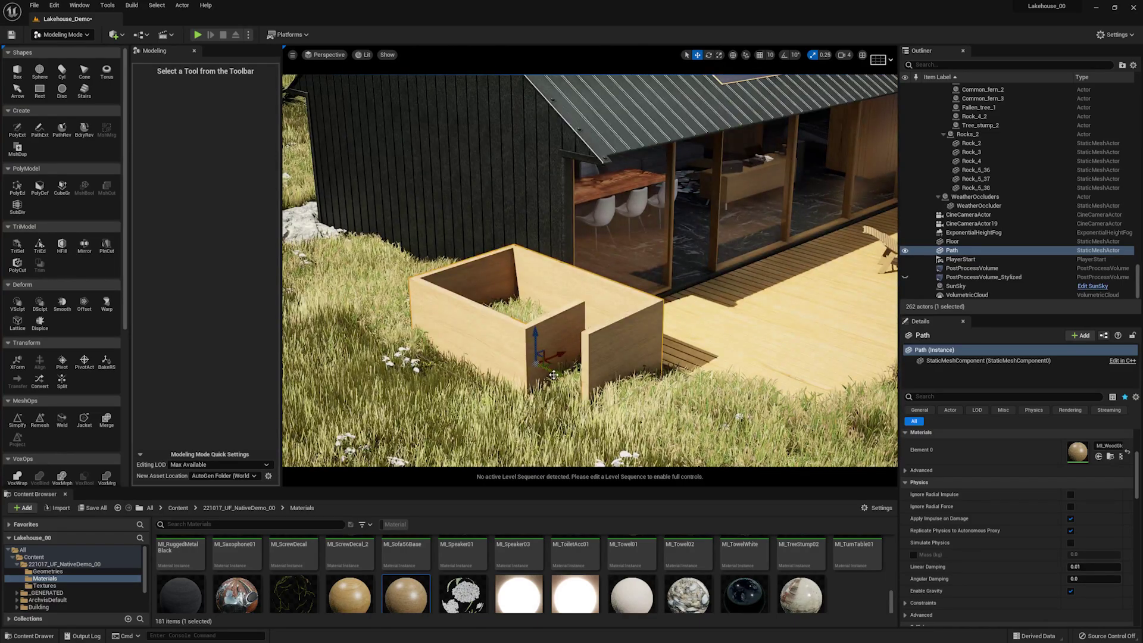
{"action": "left_click_drag", "start_coordinate": [553, 374], "coordinate": [421, 321]}
{"action": "right_click_drag", "start_coordinate": [420, 322], "coordinate": [395, 310]}
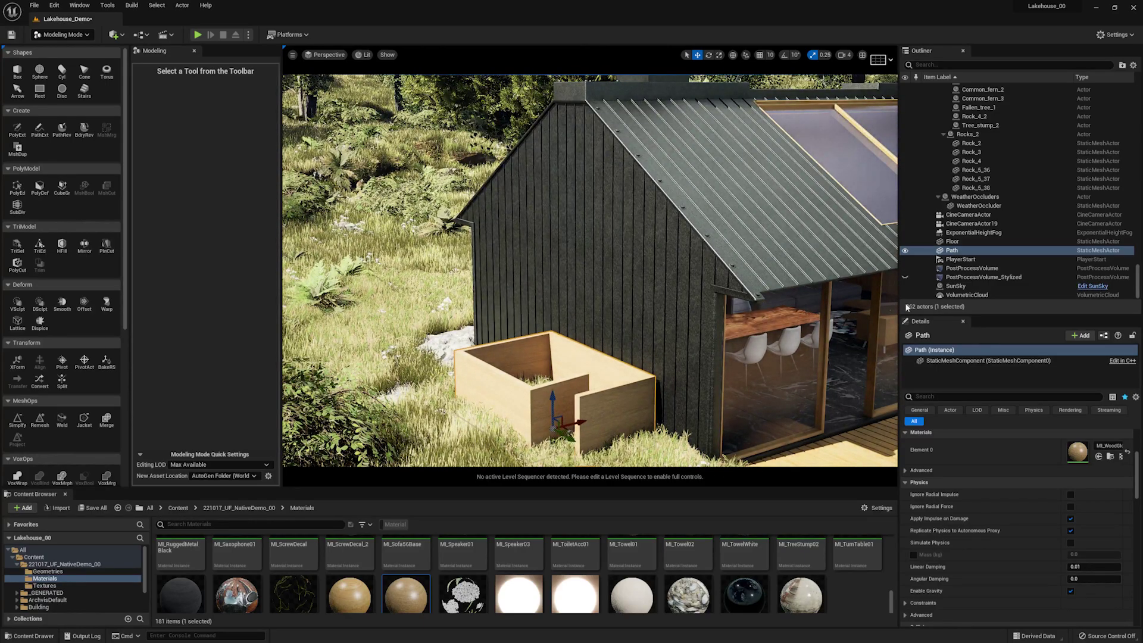
Step: Set the wall mesh's Z scale to 2
{"action": "left_click_drag", "start_coordinate": [1138, 481], "coordinate": [1138, 456]}
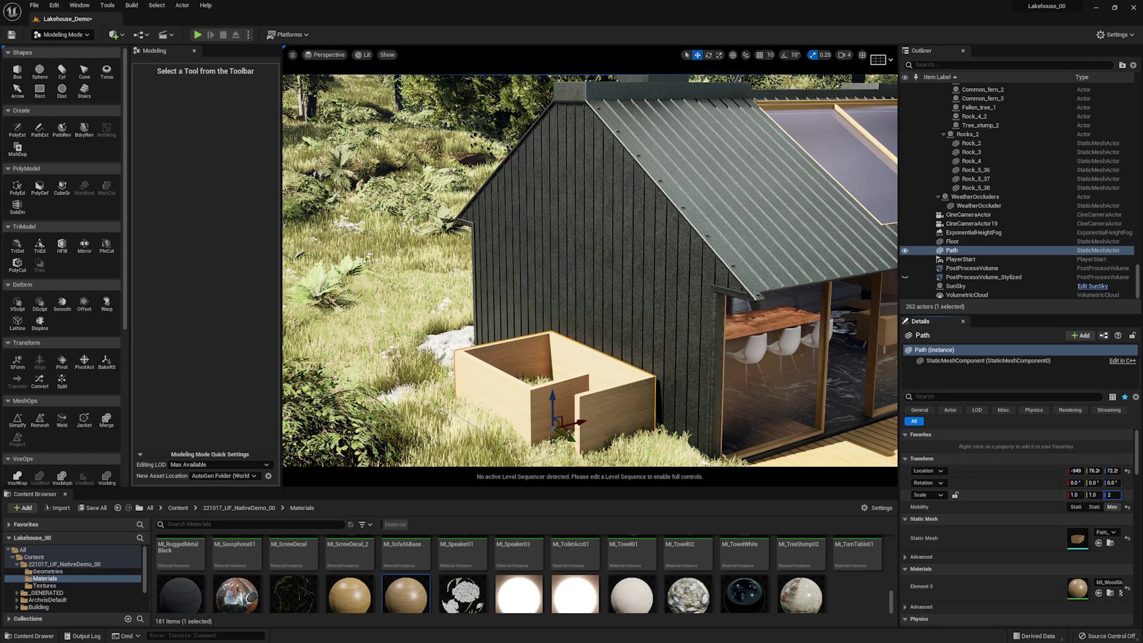
{"action": "key", "text": "Return"}
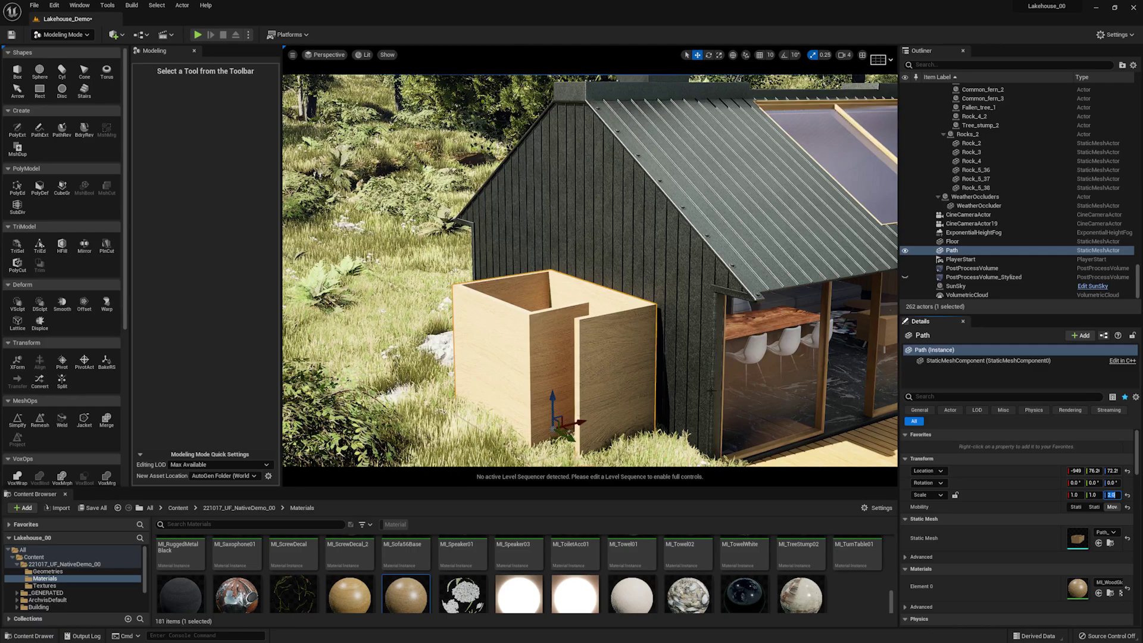
{"action": "right_click_drag", "start_coordinate": [708, 410], "coordinate": [712, 411]}
{"action": "middle_click_drag", "start_coordinate": [763, 374], "coordinate": [654, 462]}
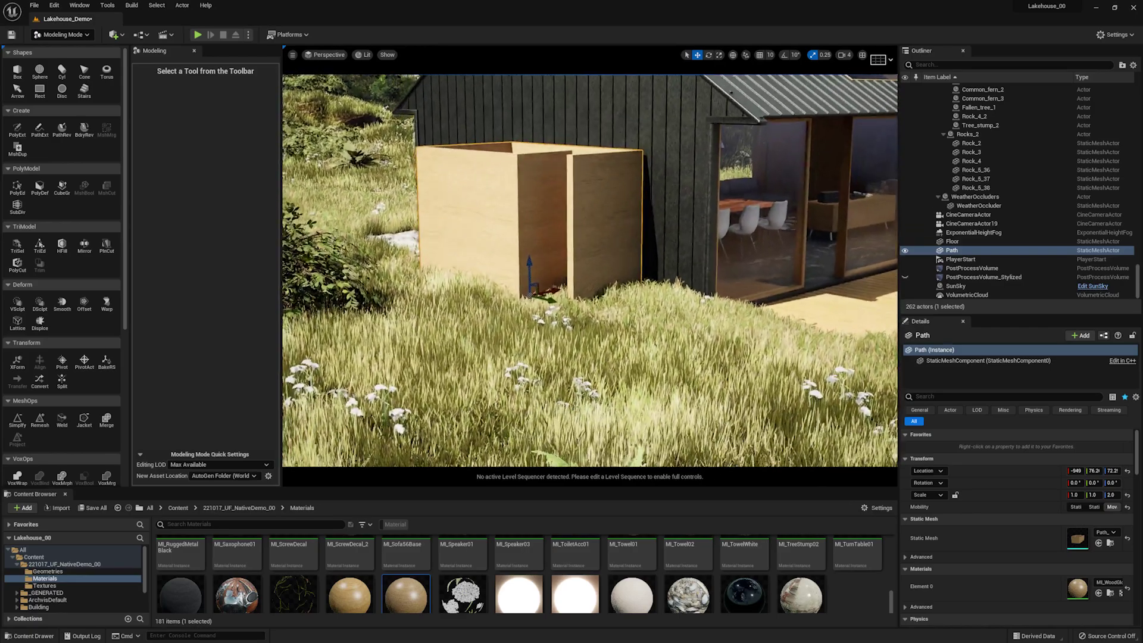
{"action": "right_click_drag", "start_coordinate": [763, 373], "coordinate": [763, 374]}
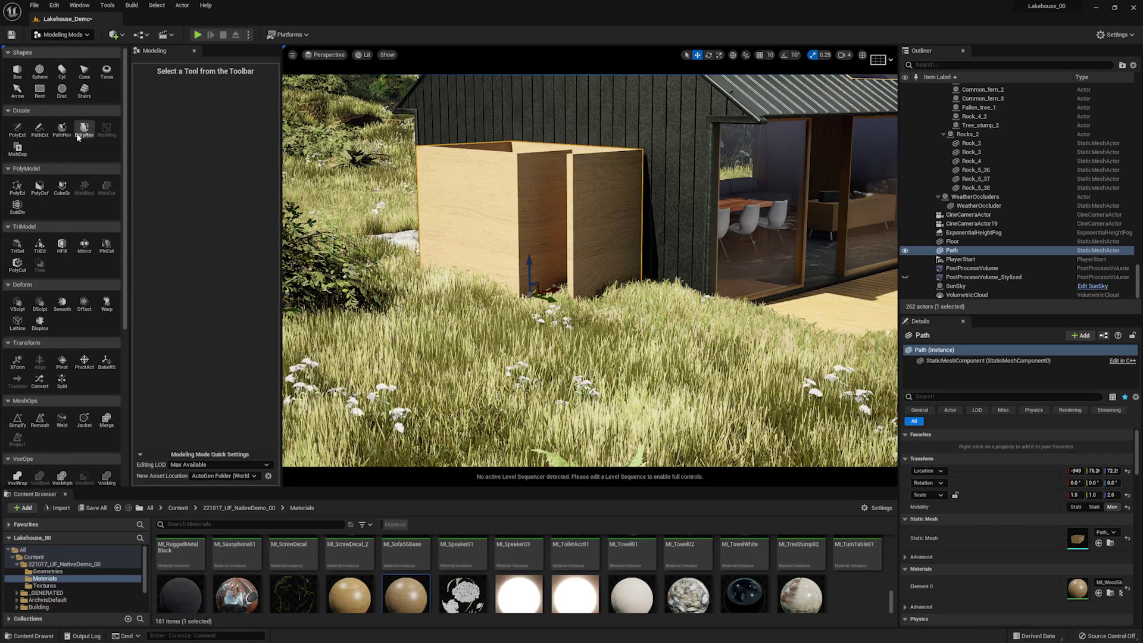
Step: Start another Path Extrude with Interactive width mode and rounded corners enabled
{"action": "left_click", "coordinate": [39, 129]}
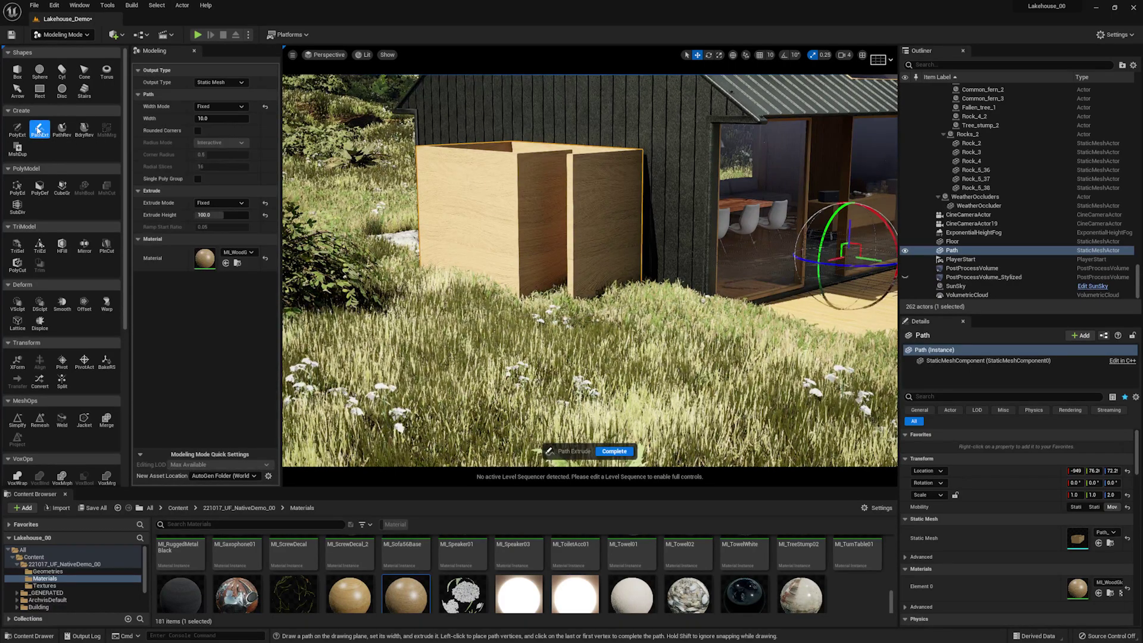
{"action": "right_click_drag", "start_coordinate": [564, 247], "coordinate": [552, 247]}
{"action": "left_click", "coordinate": [235, 106]}
{"action": "left_click", "coordinate": [226, 123]}
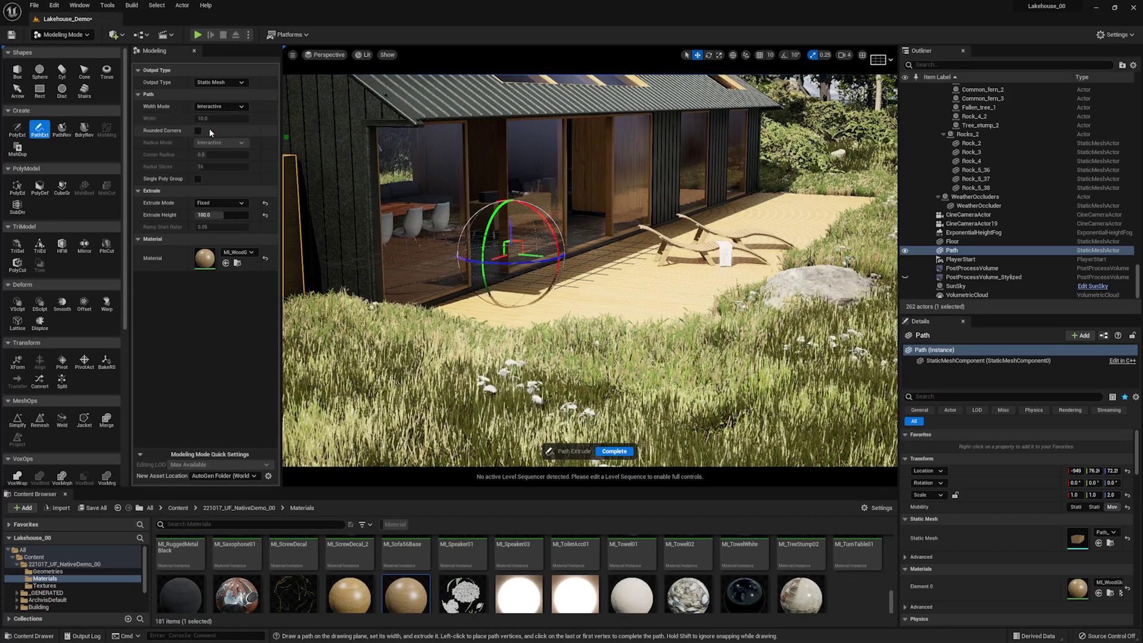
{"action": "left_click", "coordinate": [198, 131]}
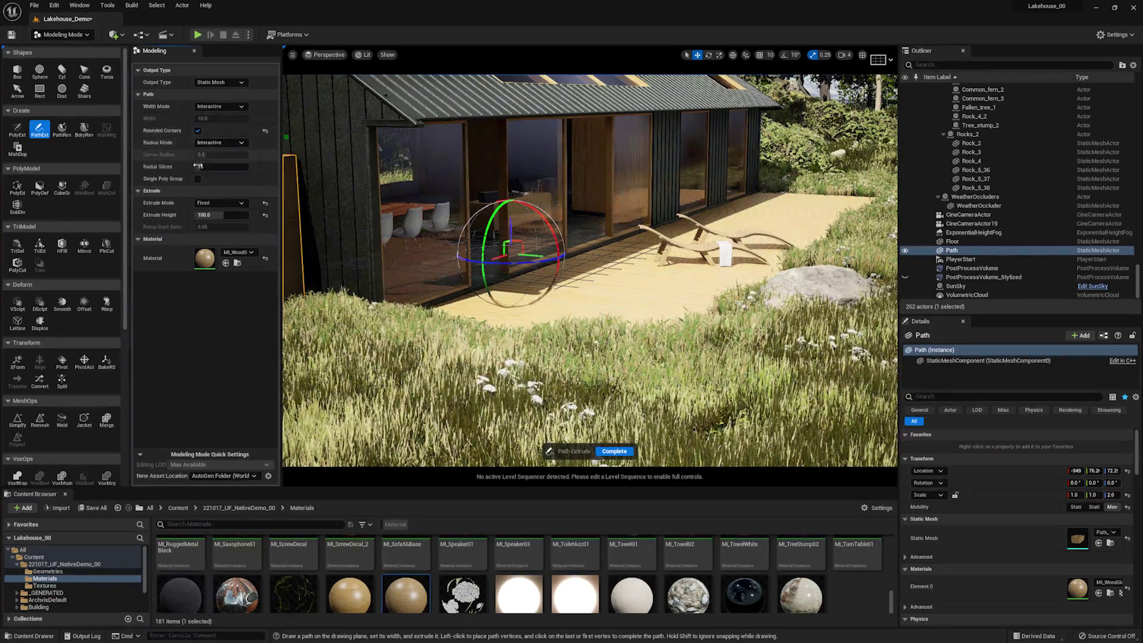
Step: Set the extrude mode to Interactive and clear the material assigned to the new path
{"action": "left_click", "coordinate": [226, 203]}
{"action": "left_click", "coordinate": [222, 226]}
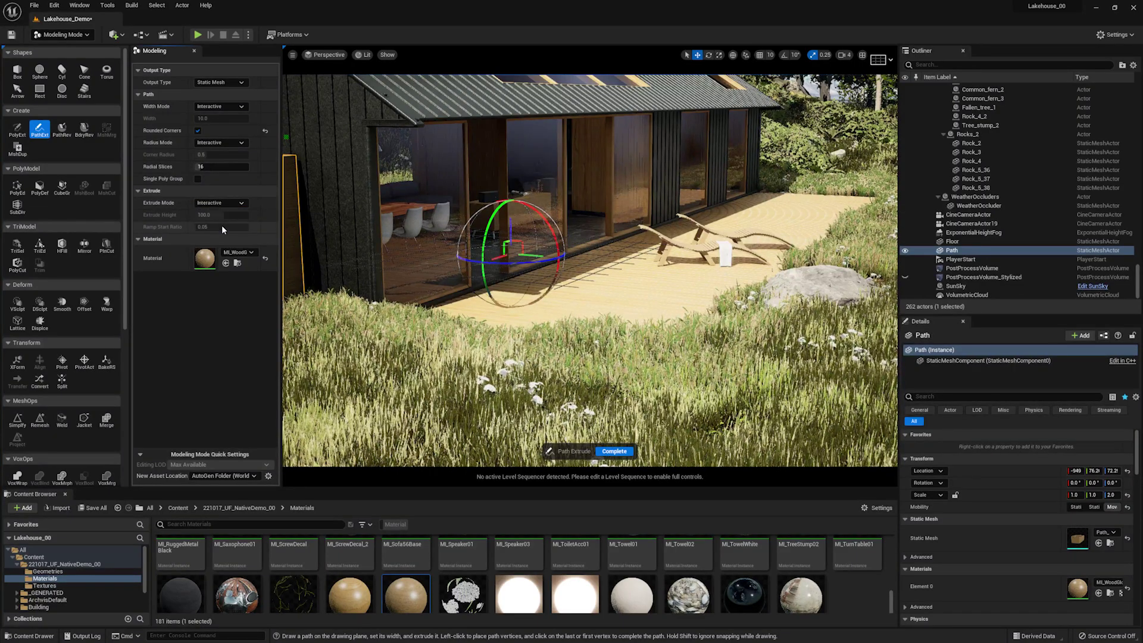
{"action": "left_click", "coordinate": [250, 253]}
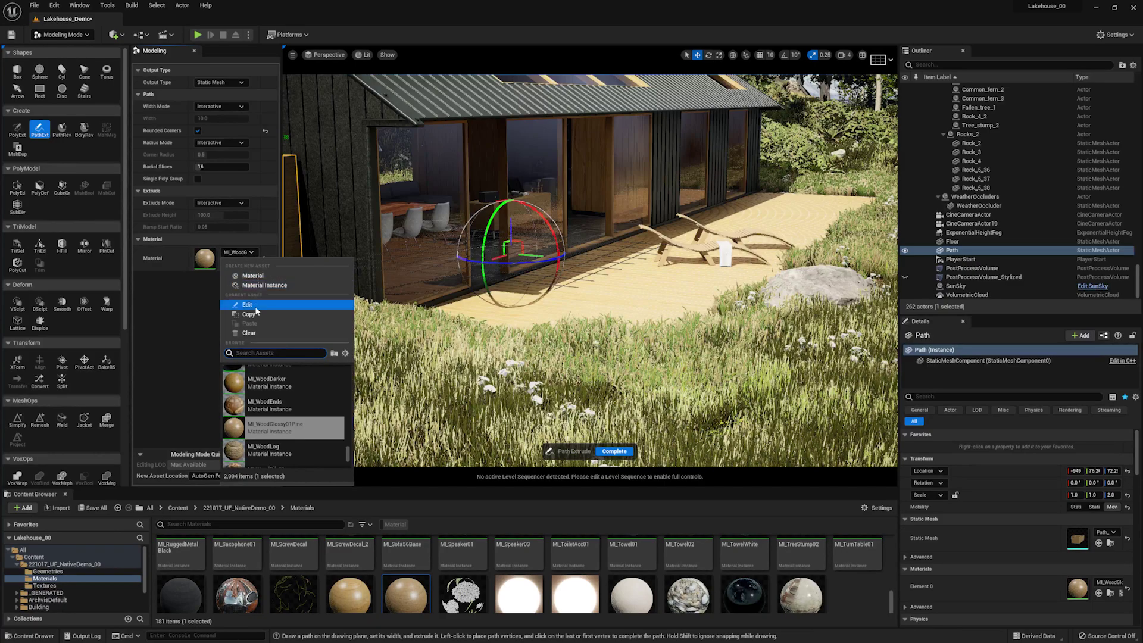
{"action": "left_click", "coordinate": [255, 333]}
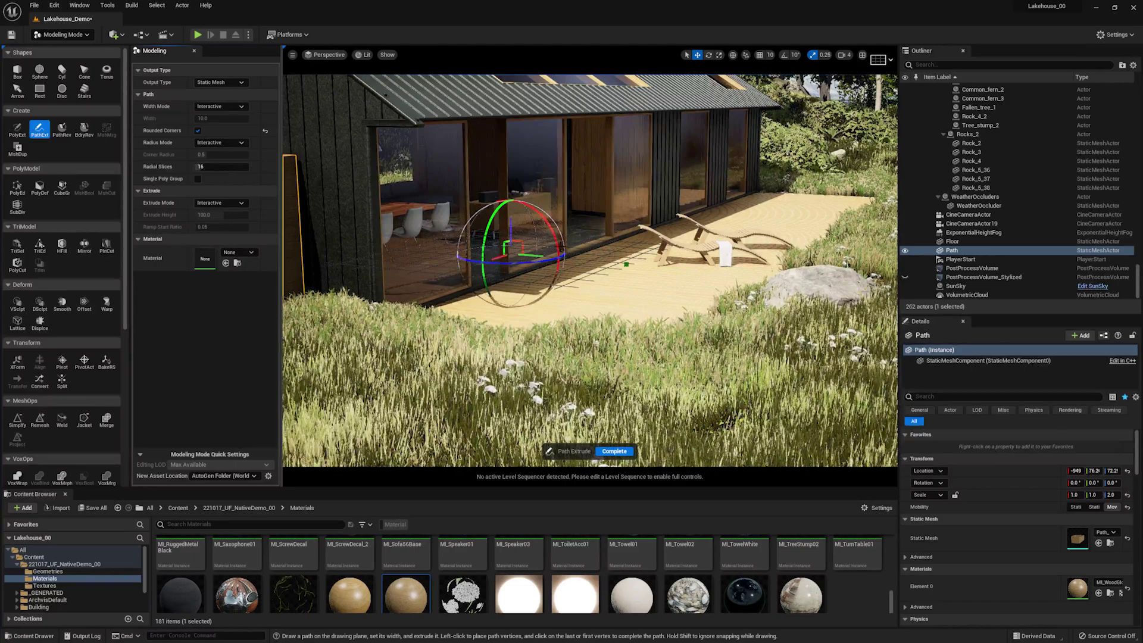
Step: Place the drawing plane on the open wooden deck and draw a path shaped like a chair's side profile on it
{"action": "mouse_move", "coordinate": [526, 256]}
{"action": "left_mouse_down"}
{"action": "mouse_move", "coordinate": [632, 269]}
{"action": "mouse_move", "coordinate": [543, 290]}
{"action": "mouse_move", "coordinate": [612, 293]}
{"action": "left_mouse_up"}
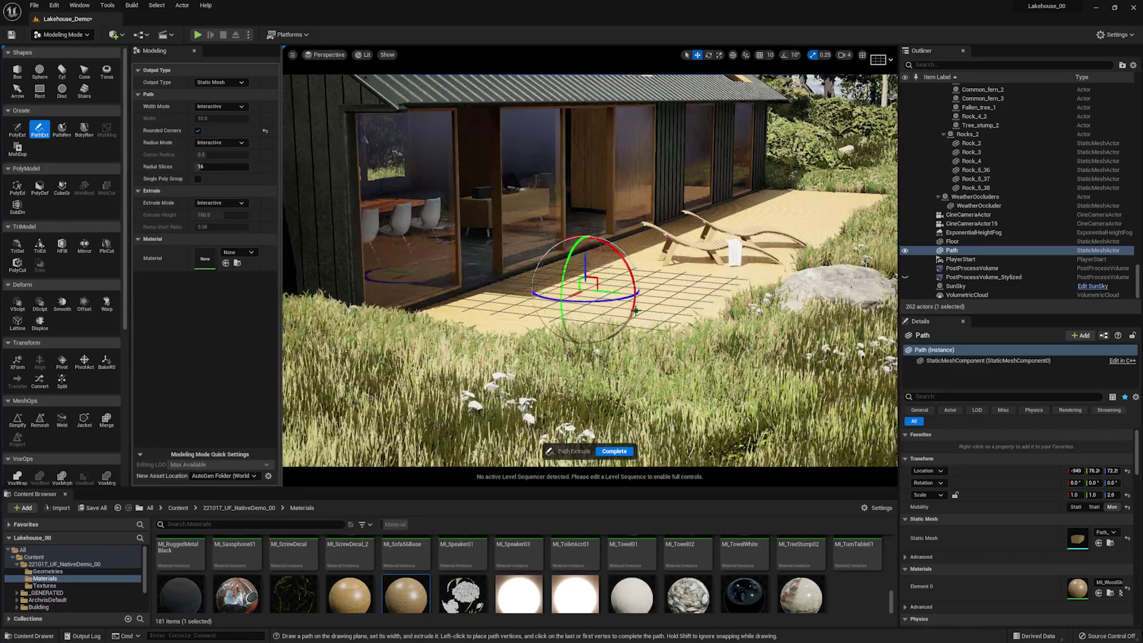
{"action": "right_click_drag", "start_coordinate": [635, 309], "coordinate": [519, 330]}
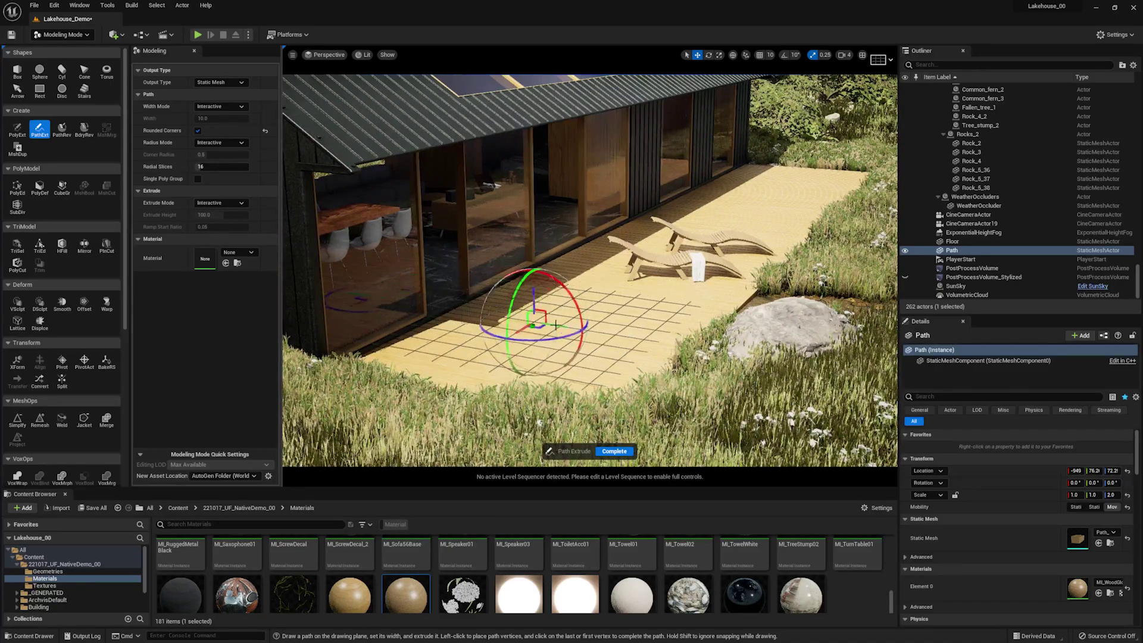
{"action": "scroll", "coordinate": [614, 364], "scroll_direction": "down", "scroll_amount": 3}
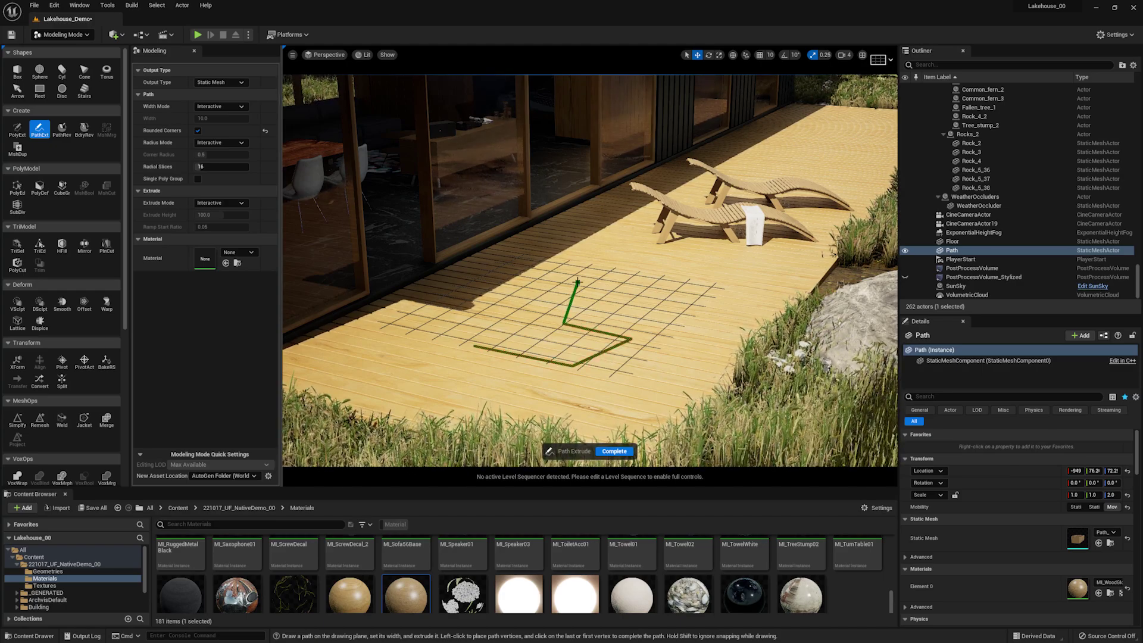
{"action": "left_click", "coordinate": [525, 272]}
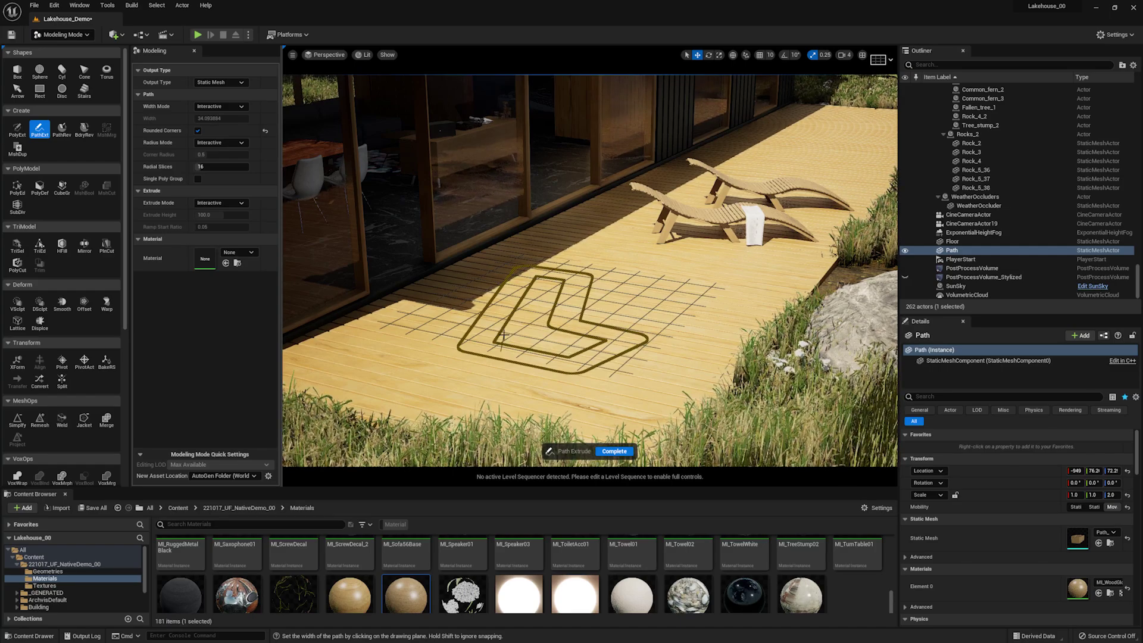
Step: Give the path a width of about 34 and slightly rounded corners, extrude it about 112 high, and complete the mesh
{"action": "left_click", "coordinate": [503, 336]}
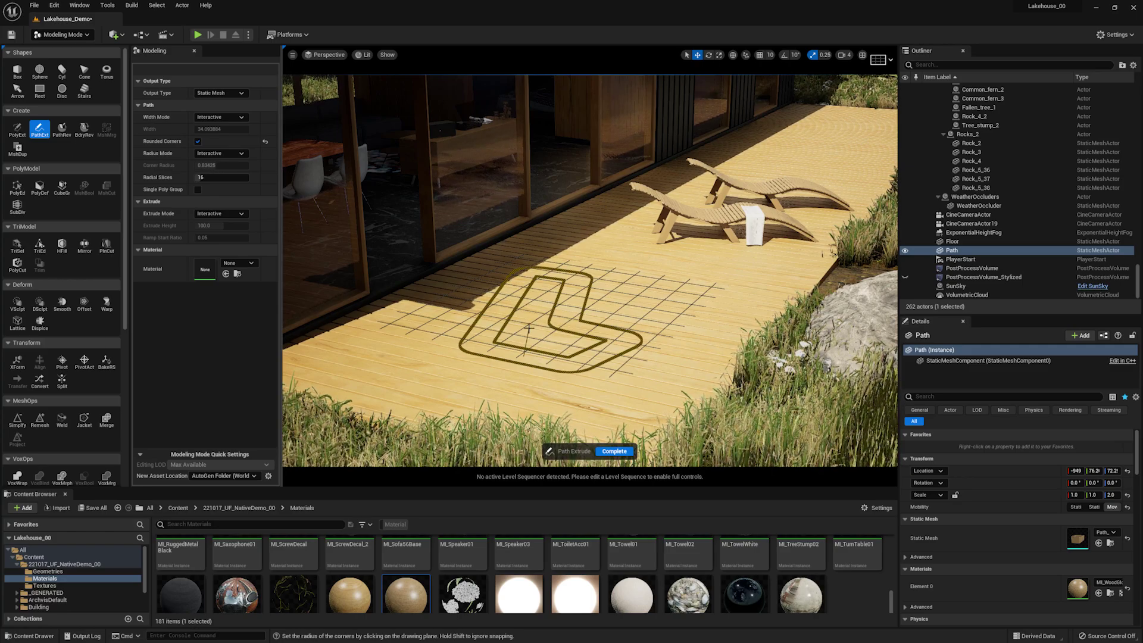
{"action": "left_click", "coordinate": [529, 328]}
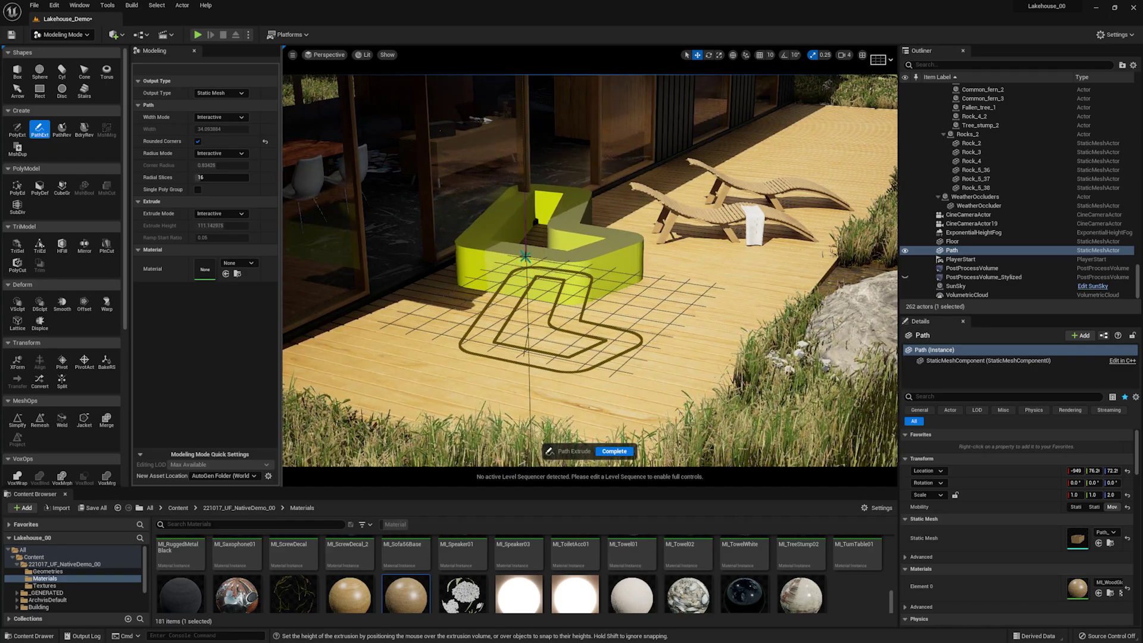
{"action": "left_click", "coordinate": [525, 256]}
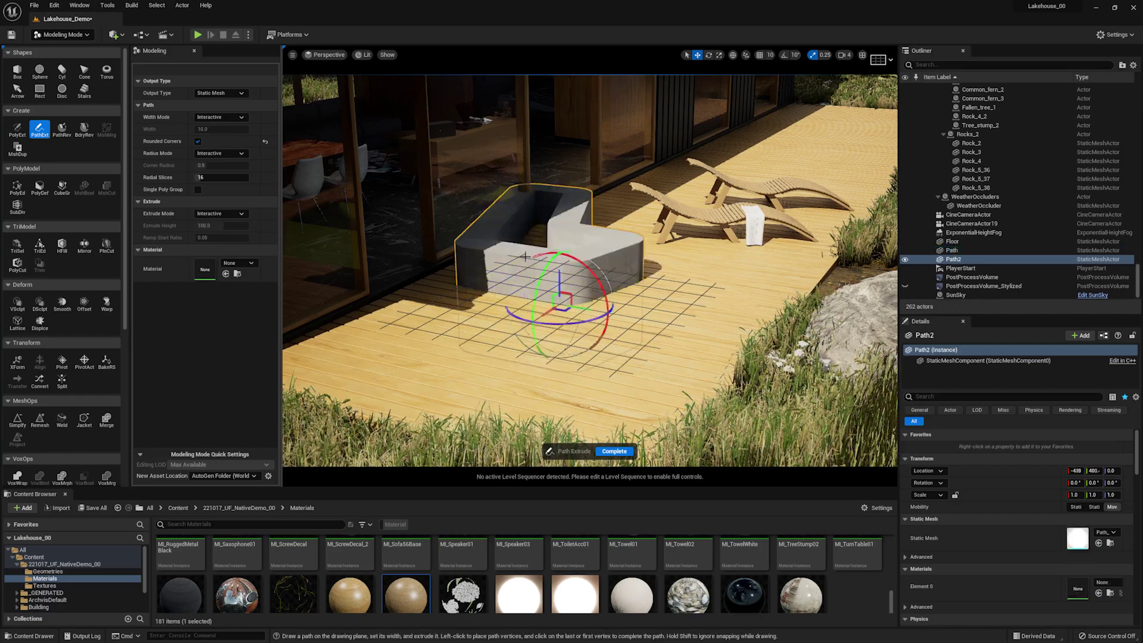
{"action": "left_click", "coordinate": [614, 451]}
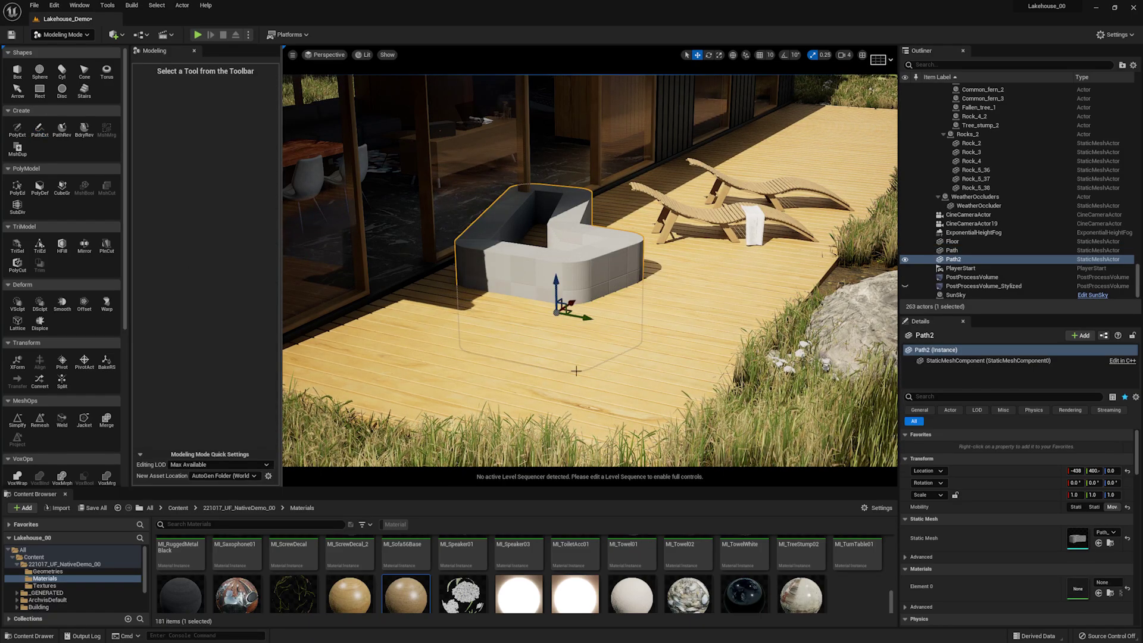
Step: Rotate the extruded mesh upright so its profile stands like a chair, and raise it above the deck
{"action": "key", "text": "e"}
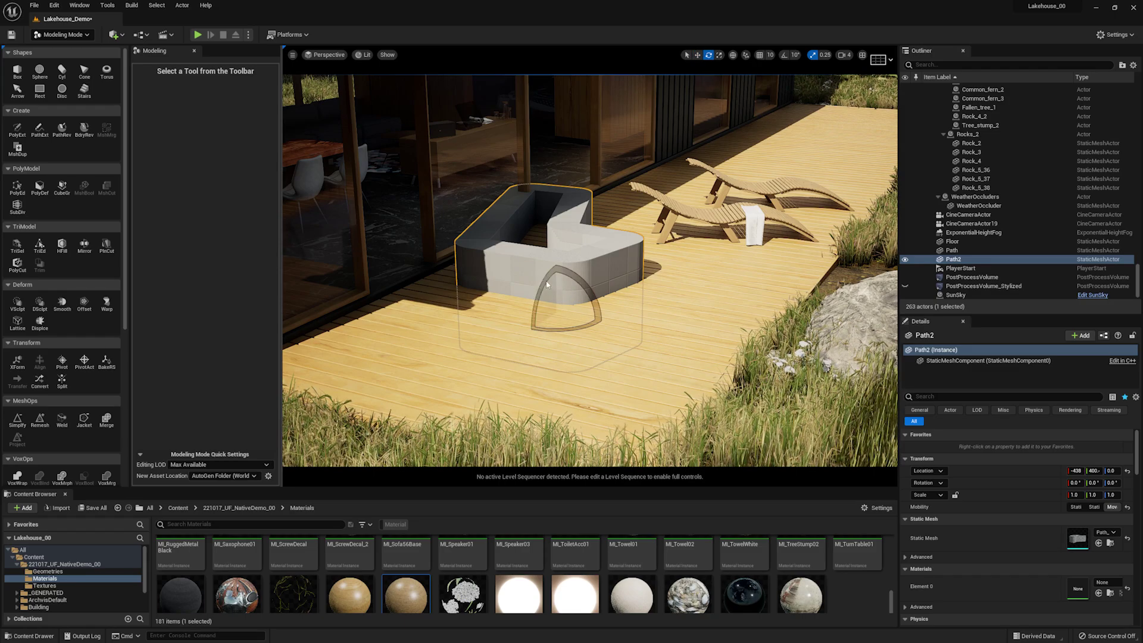
{"action": "left_click_drag", "start_coordinate": [556, 270], "coordinate": [515, 94]}
{"action": "key", "text": "w"}
{"action": "right_click_drag", "start_coordinate": [515, 95], "coordinate": [513, 54]}
Step: Set the chair's scale to 0.4, 0.4 and 0.6, and lower it onto the front part of the deck
{"action": "left_click", "coordinate": [1074, 494]}
{"action": "type", "text": "0.4"}
{"action": "key", "text": "Tab"}
{"action": "type", "text": "0.4"}
{"action": "key", "text": "Tab"}
{"action": "type", "text": "0.6"}
{"action": "key", "text": "Return"}
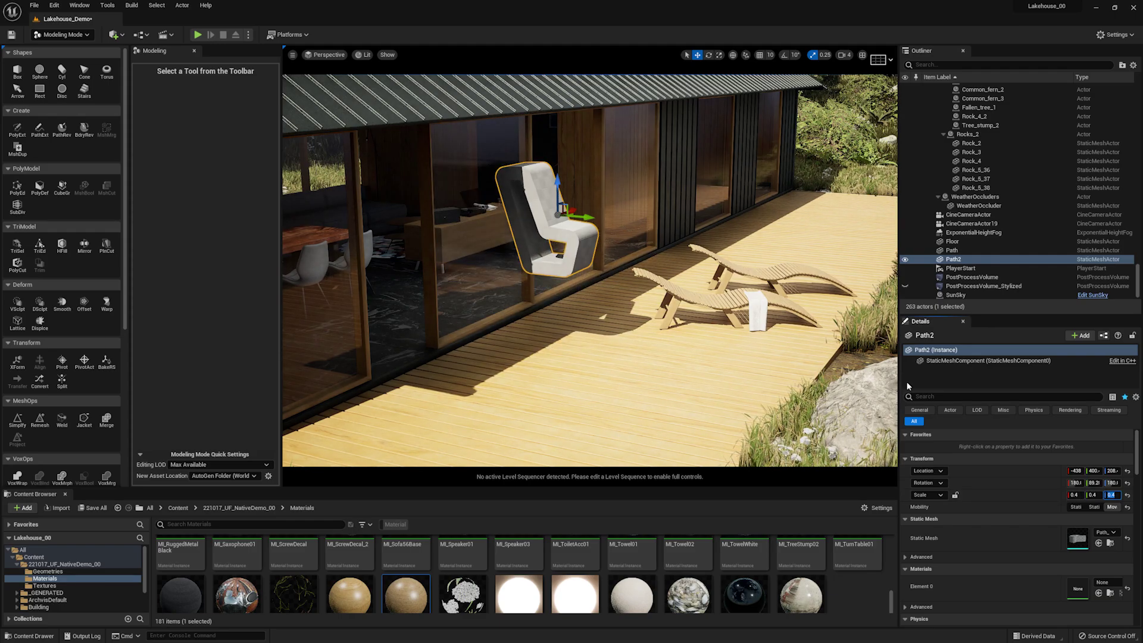
{"action": "left_click_drag", "start_coordinate": [557, 185], "coordinate": [534, 363]}
{"action": "scroll", "coordinate": [556, 265], "scroll_direction": "up", "scroll_amount": 1}
Step: Set the chair's X and Y scale to 0.2
{"action": "left_click", "coordinate": [1075, 494]}
{"action": "type", "text": ".2"}
{"action": "key", "text": "Tab"}
{"action": "type", "text": ".2"}
{"action": "key", "text": "Return"}
{"action": "right_click_drag", "start_coordinate": [590, 357], "coordinate": [658, 357]}
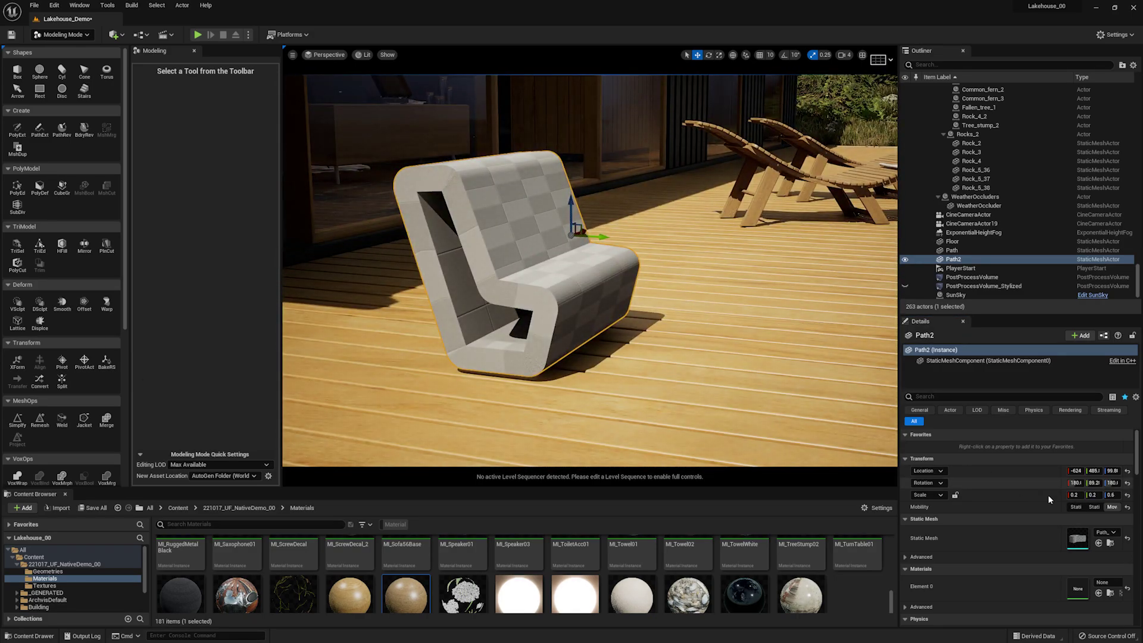
Step: Set the chair's X and Y scale to 0.3 and raise it until its base rests on the deck boards
{"action": "left_click", "coordinate": [1074, 495]}
{"action": "type", "text": ".3"}
{"action": "key", "text": "Tab"}
{"action": "type", "text": ".3"}
{"action": "key", "text": "Return"}
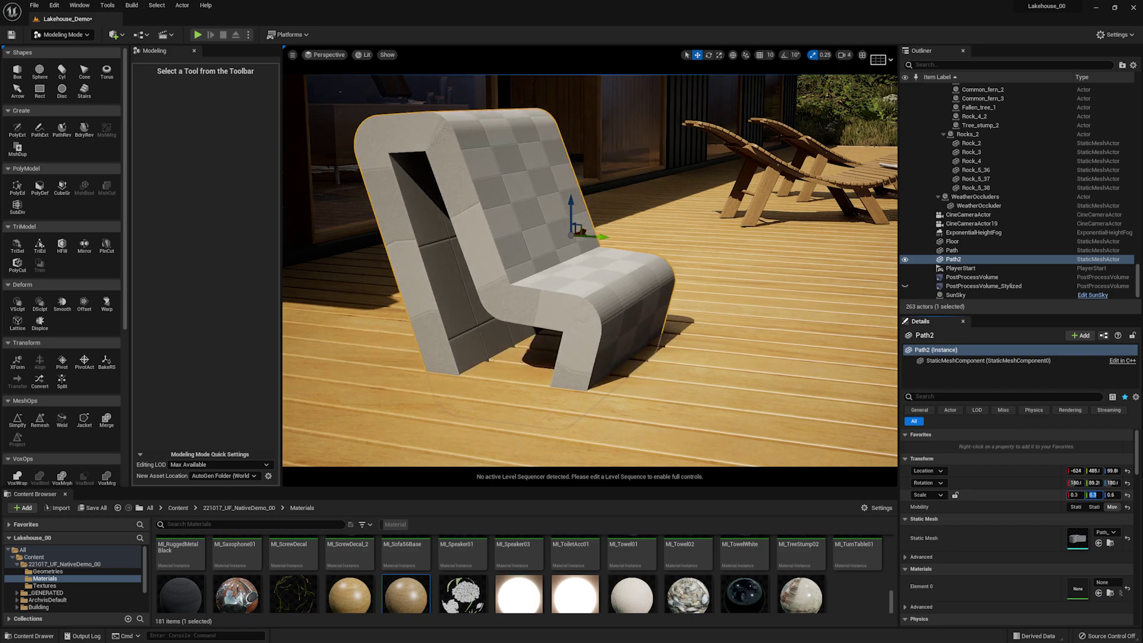
{"action": "left_click_drag", "start_coordinate": [569, 207], "coordinate": [557, 169]}
{"action": "right_click_drag", "start_coordinate": [558, 169], "coordinate": [489, 181]}
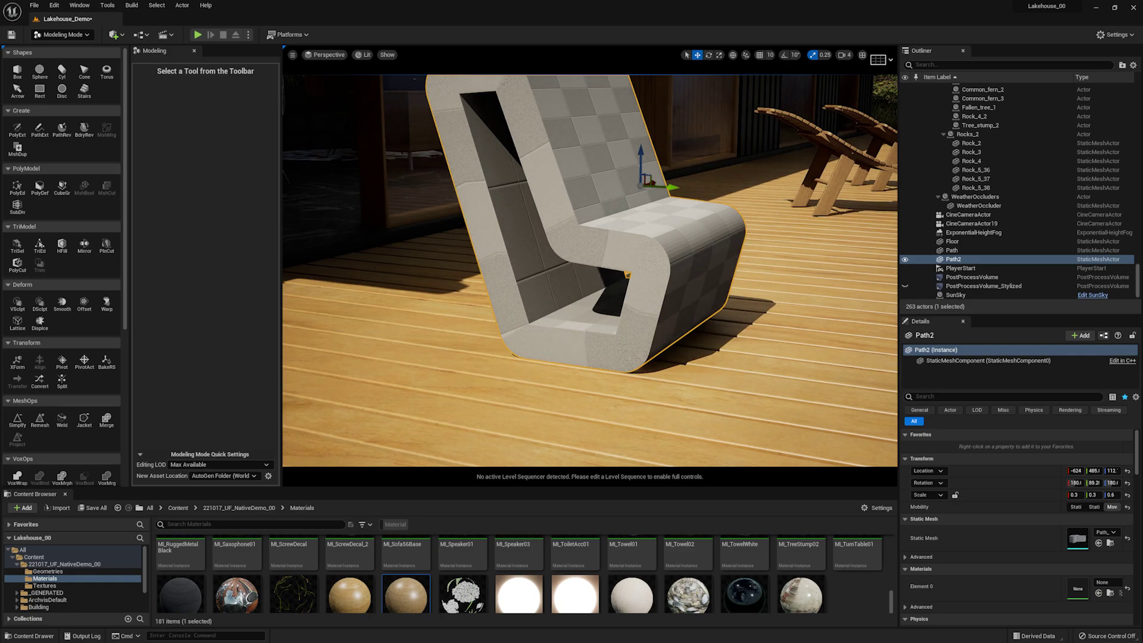
Step: Start PolyGroup Edit on the chair, enable edge loop and edge ring selection, and select the edges outlining both sides
{"action": "left_click", "coordinate": [18, 189]}
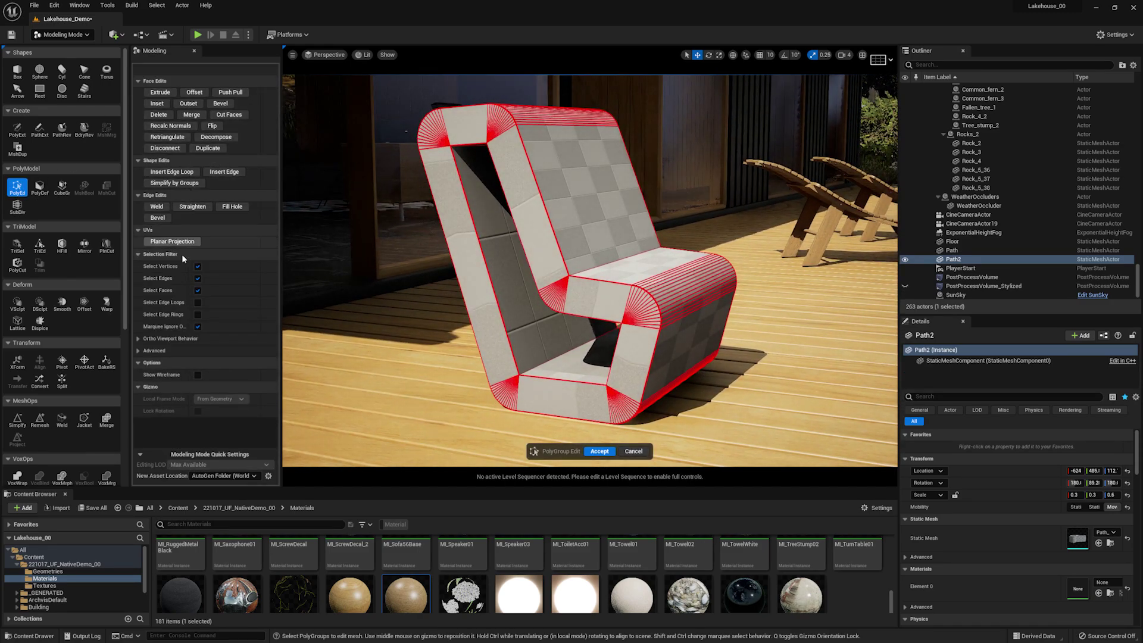
{"action": "left_click", "coordinate": [198, 303]}
{"action": "left_click", "coordinate": [197, 313]}
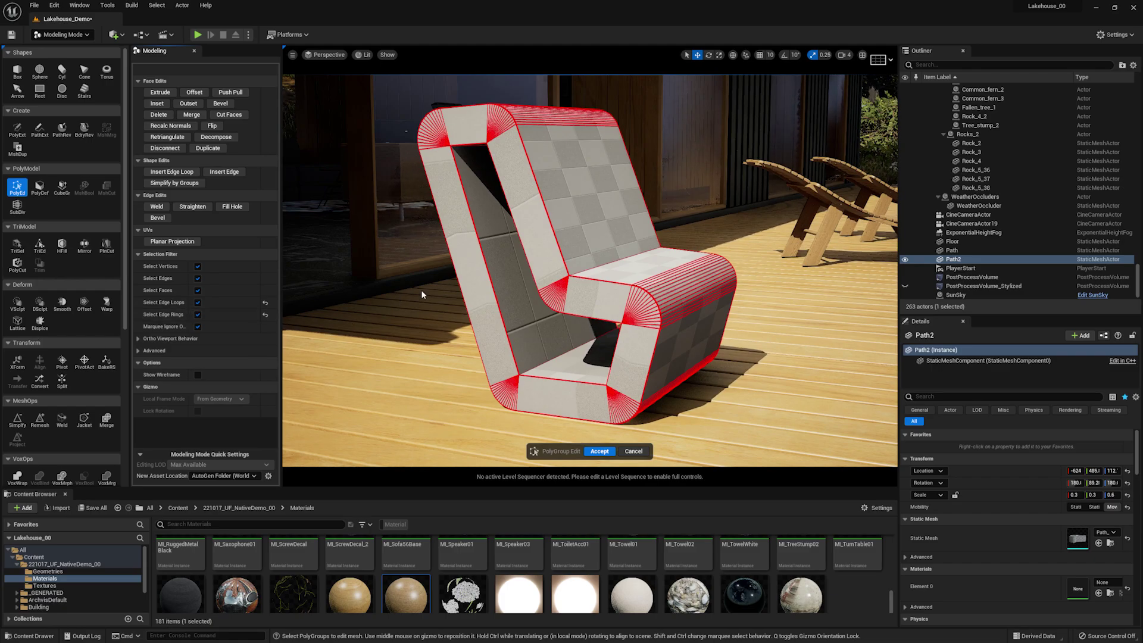
{"action": "left_click", "coordinate": [590, 279]}
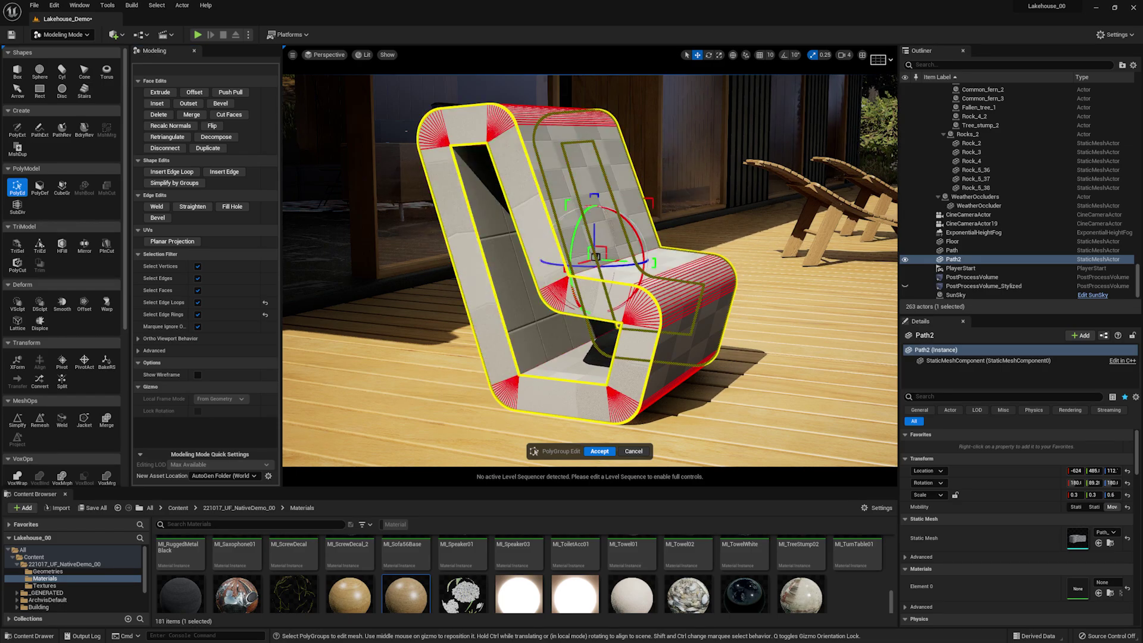
Step: Bevel the chair's selected edges, trying distances of 6 and 2 before settling on 1, and accept the PolyGroup edit
{"action": "left_click", "coordinate": [226, 104]}
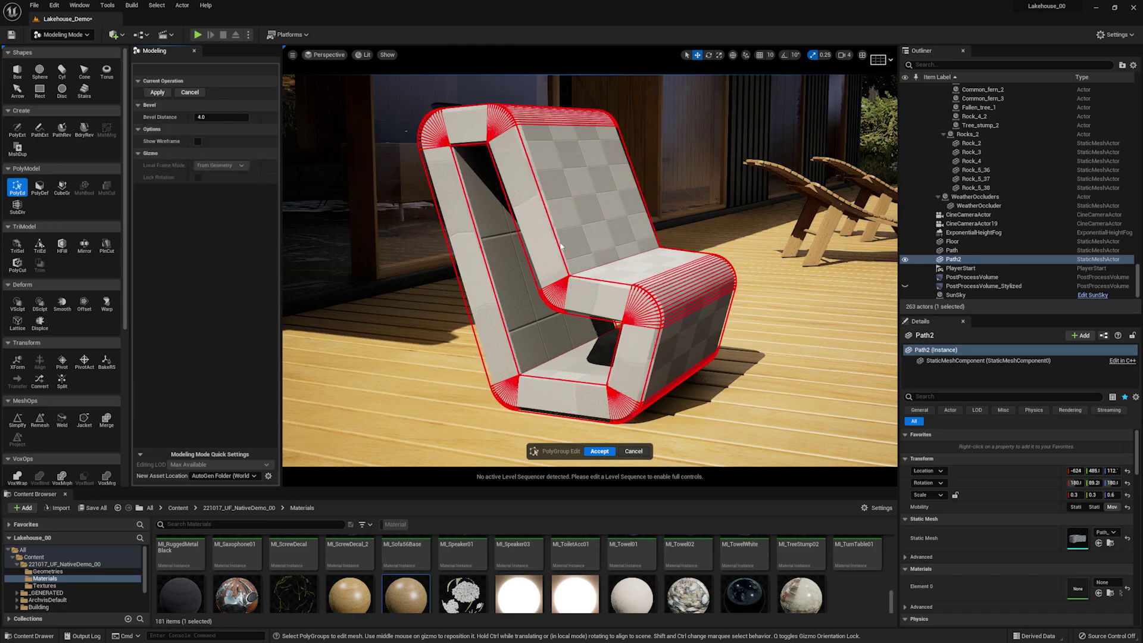
{"action": "scroll", "coordinate": [557, 244], "scroll_direction": "up", "scroll_amount": 10}
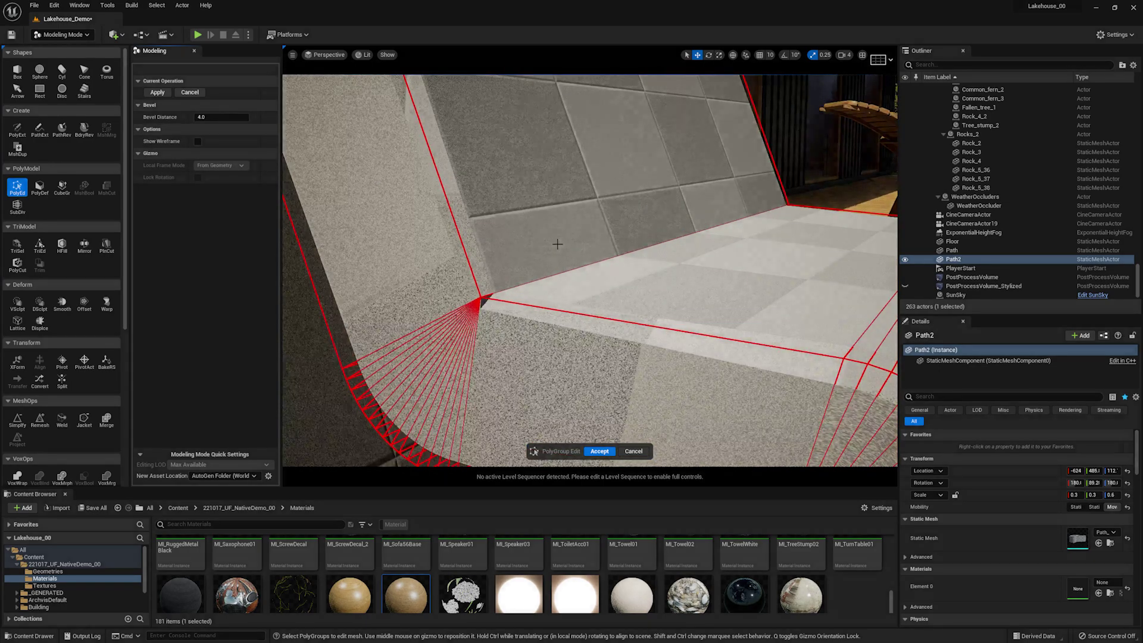
{"action": "scroll", "coordinate": [558, 244], "scroll_direction": "down", "scroll_amount": 5}
{"action": "right_click_drag", "start_coordinate": [558, 244], "coordinate": [536, 197]}
{"action": "left_click", "coordinate": [221, 117]}
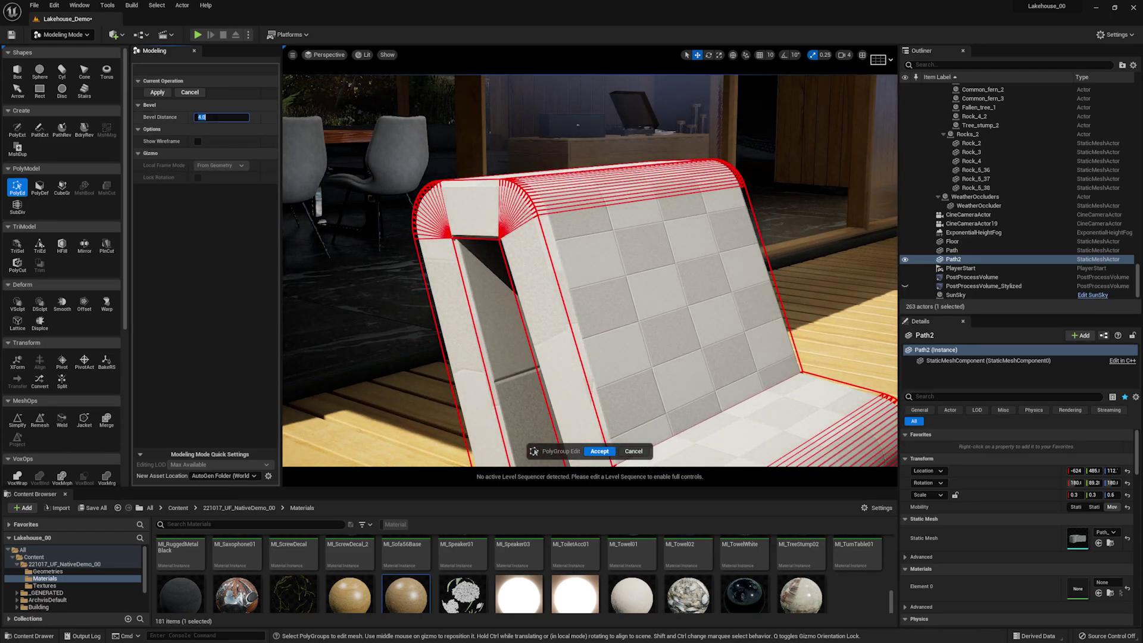
{"action": "type", "text": "6"}
{"action": "key", "text": "Return"}
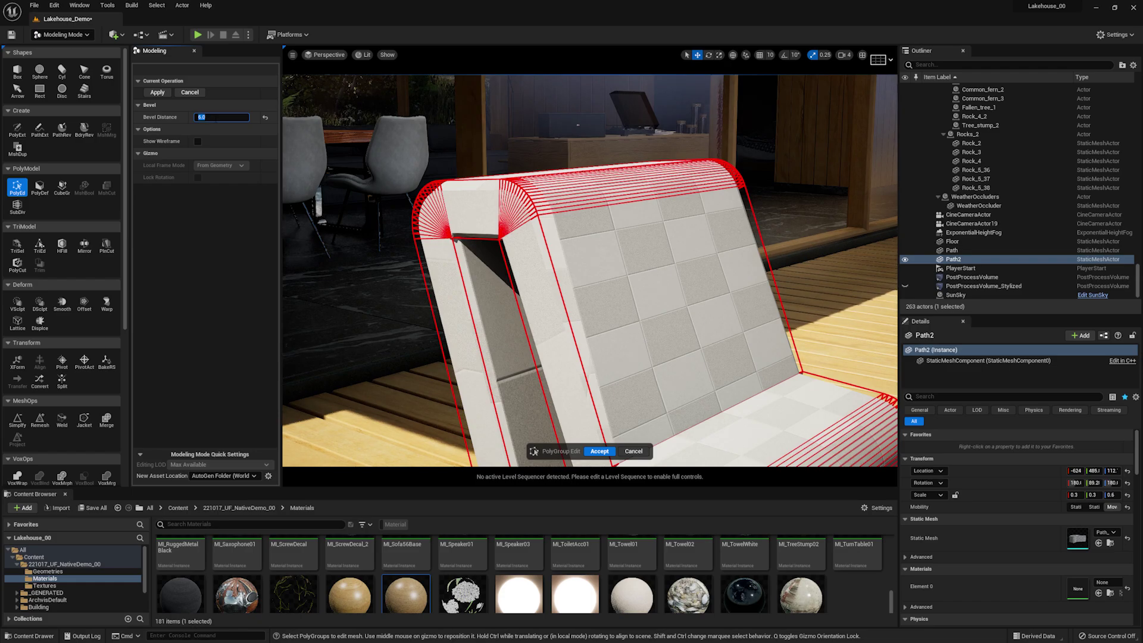
{"action": "key", "text": "Return"}
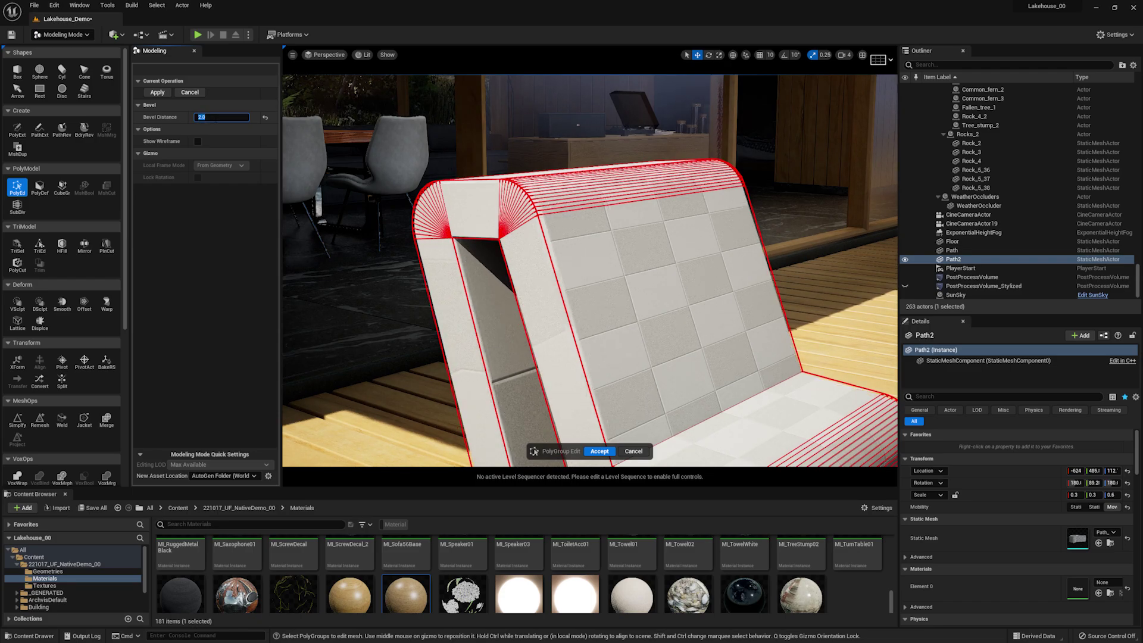
{"action": "key", "text": "Return"}
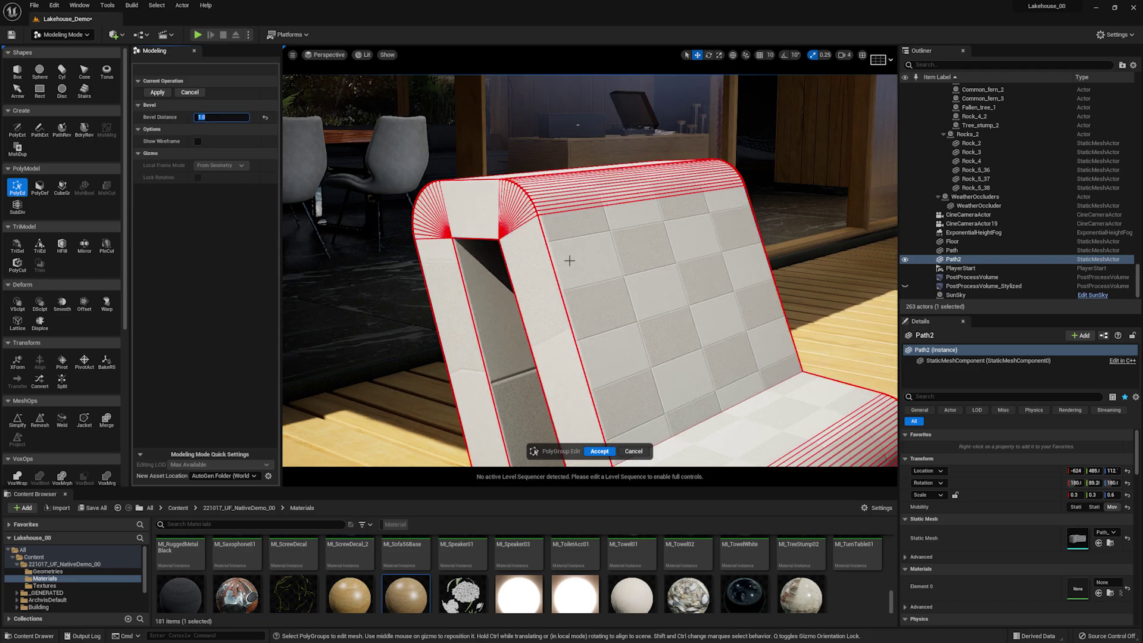
{"action": "right_click_drag", "start_coordinate": [571, 260], "coordinate": [612, 346]}
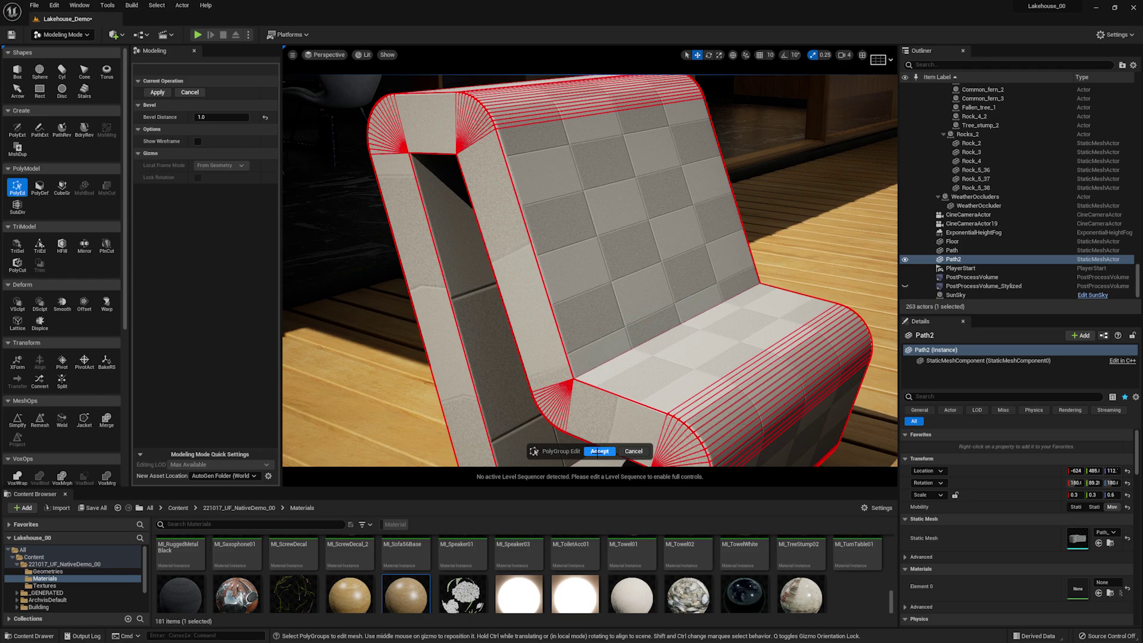
{"action": "left_click", "coordinate": [599, 452]}
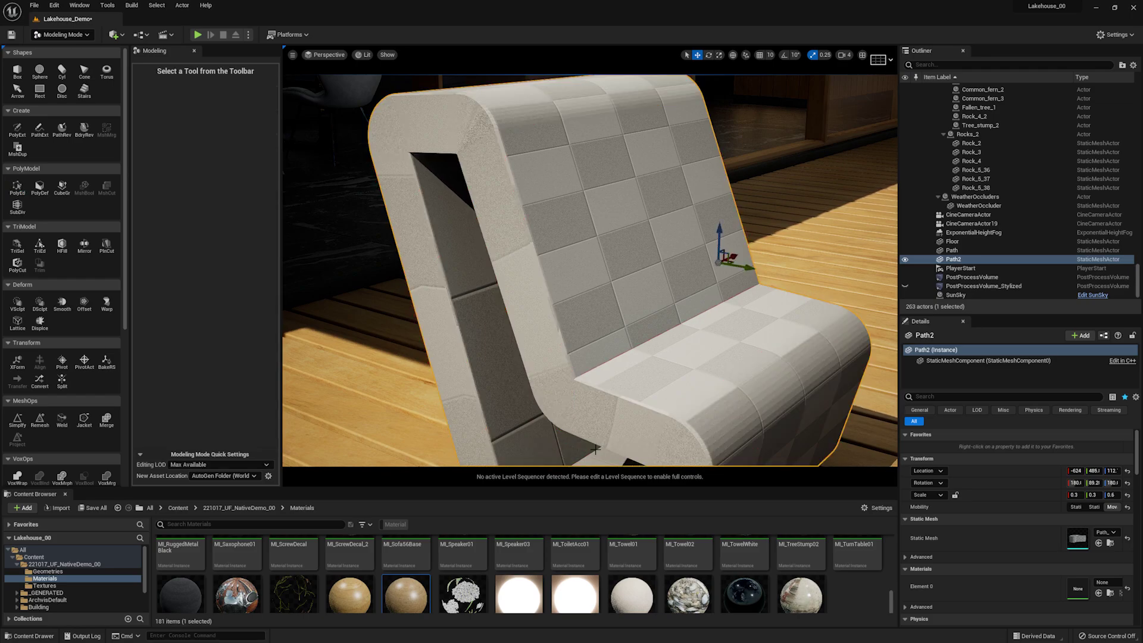
Step: Subdivide the chair mesh at level 3 with the Catmull Clark scheme and accept the result
{"action": "scroll", "coordinate": [130, 270], "scroll_direction": "down", "scroll_amount": 5}
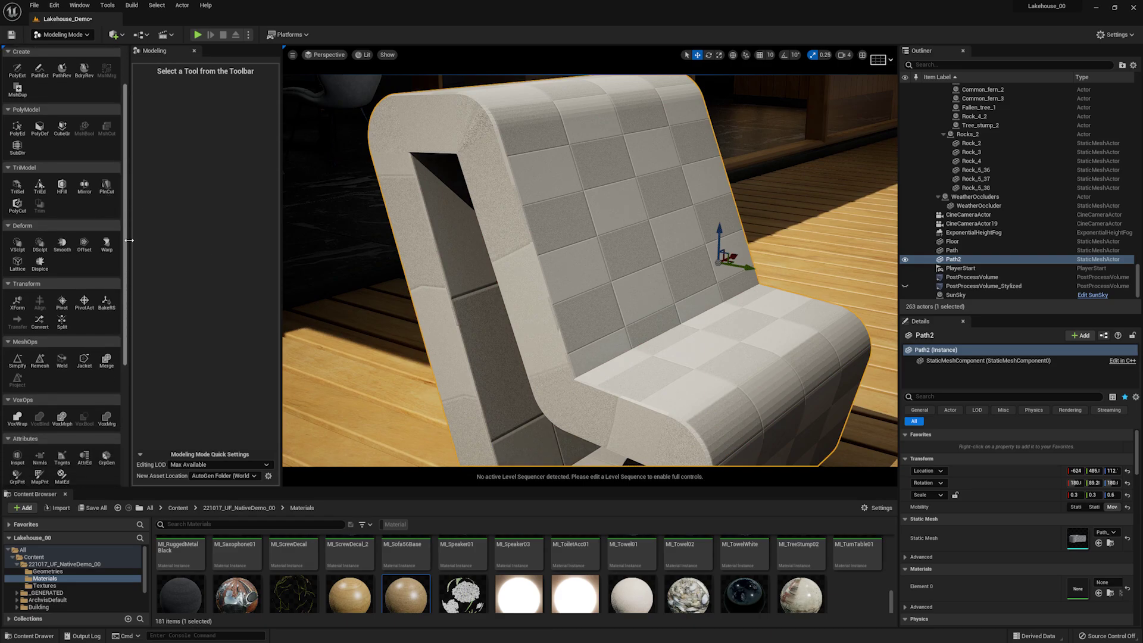
{"action": "scroll", "coordinate": [130, 269], "scroll_direction": "down", "scroll_amount": 4}
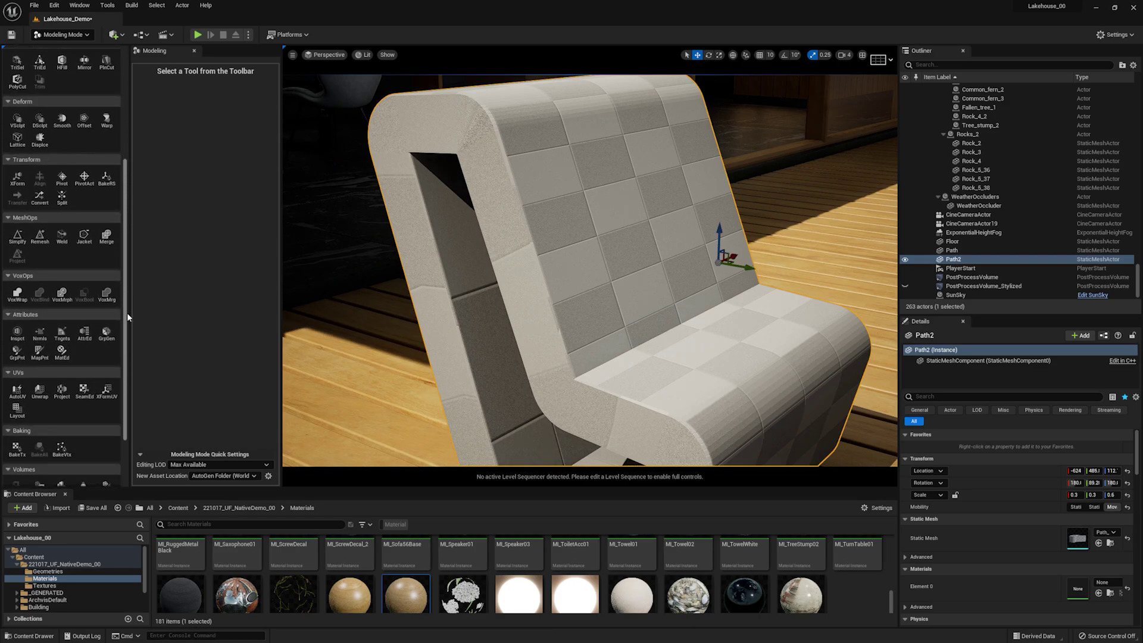
{"action": "scroll", "coordinate": [126, 324], "scroll_direction": "up", "scroll_amount": 8}
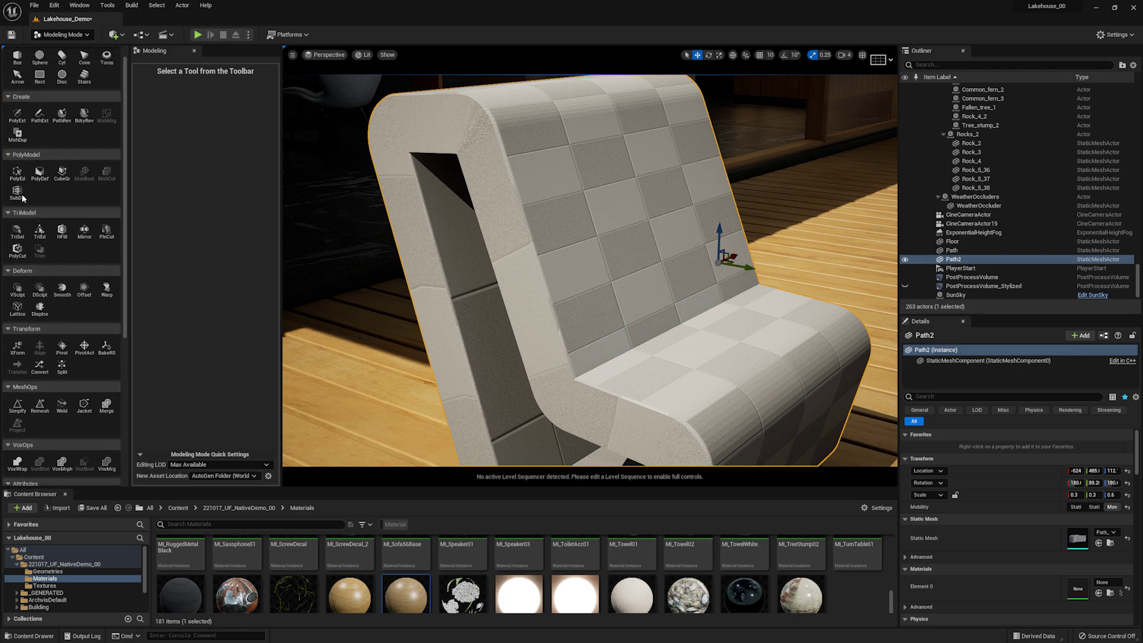
{"action": "left_click", "coordinate": [17, 191]}
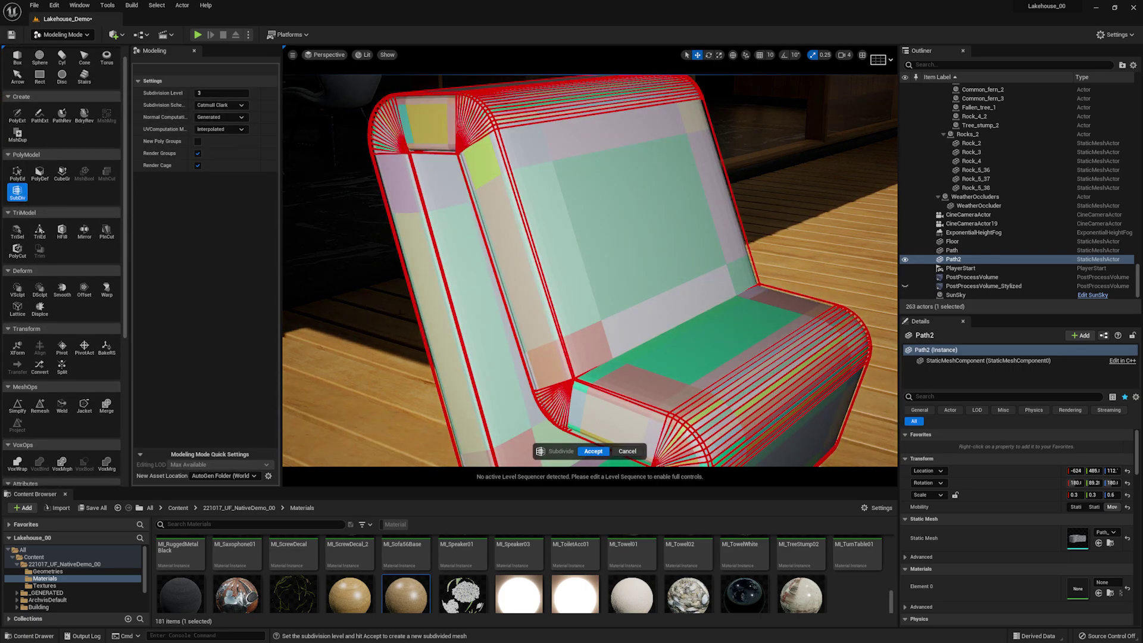
{"action": "left_click_drag", "start_coordinate": [503, 360], "coordinate": [557, 405], "text": "alt"}
{"action": "scroll", "coordinate": [503, 360], "scroll_direction": "down", "scroll_amount": 3}
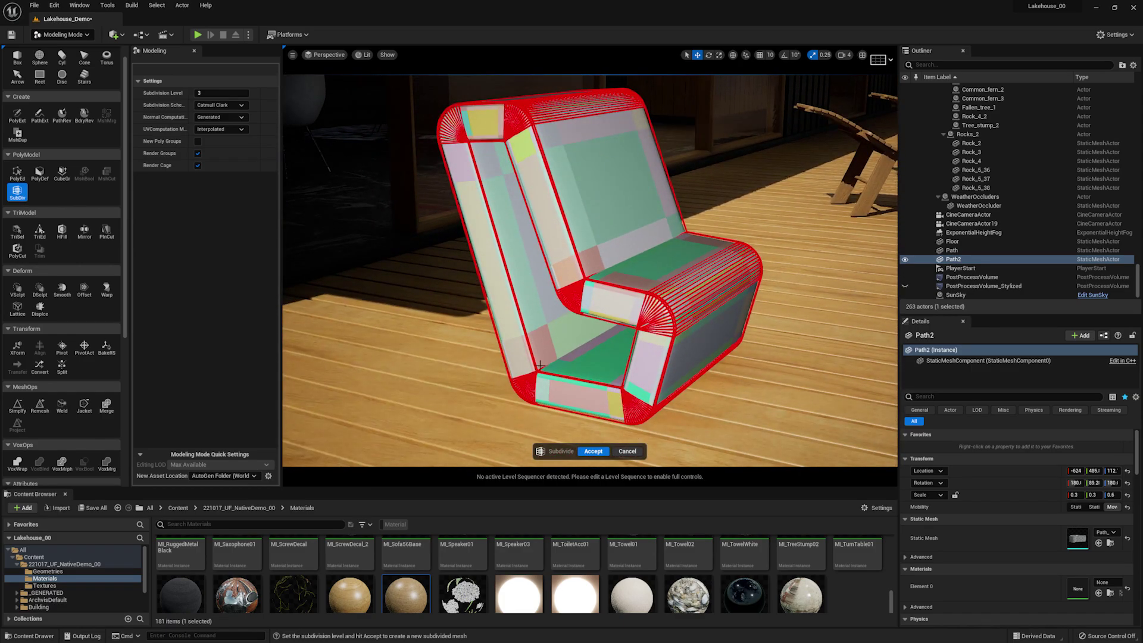
{"action": "left_click", "coordinate": [596, 451]}
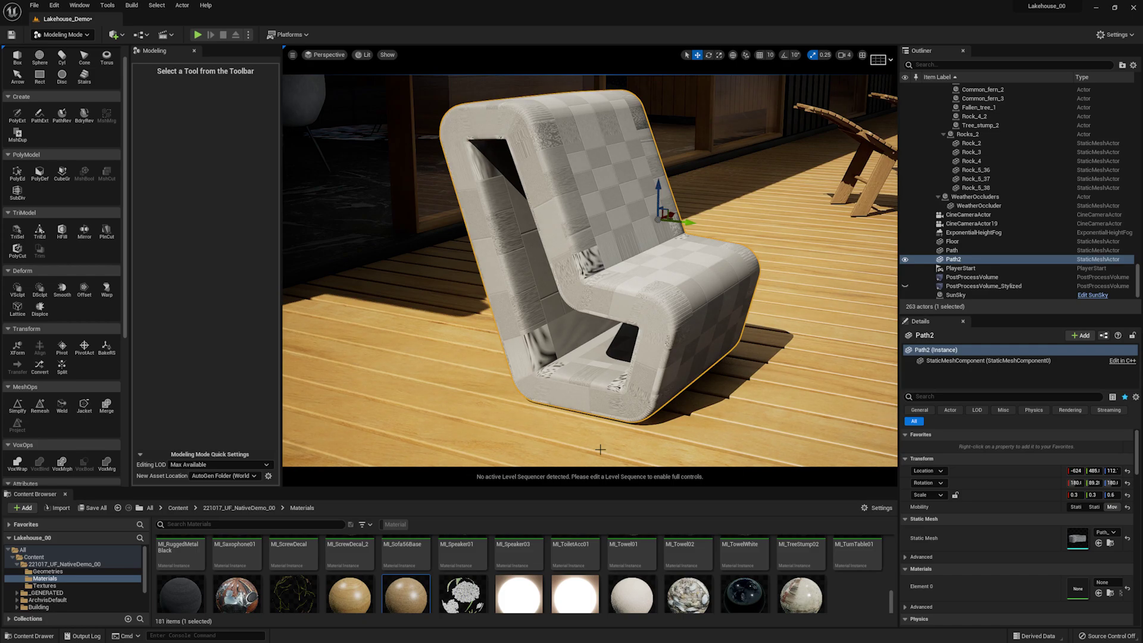
Step: Start a UV projection on the chair mesh and set the projection type to Box
{"action": "scroll", "coordinate": [112, 263], "scroll_direction": "down", "scroll_amount": 8}
{"action": "scroll", "coordinate": [116, 304], "scroll_direction": "down", "scroll_amount": 1}
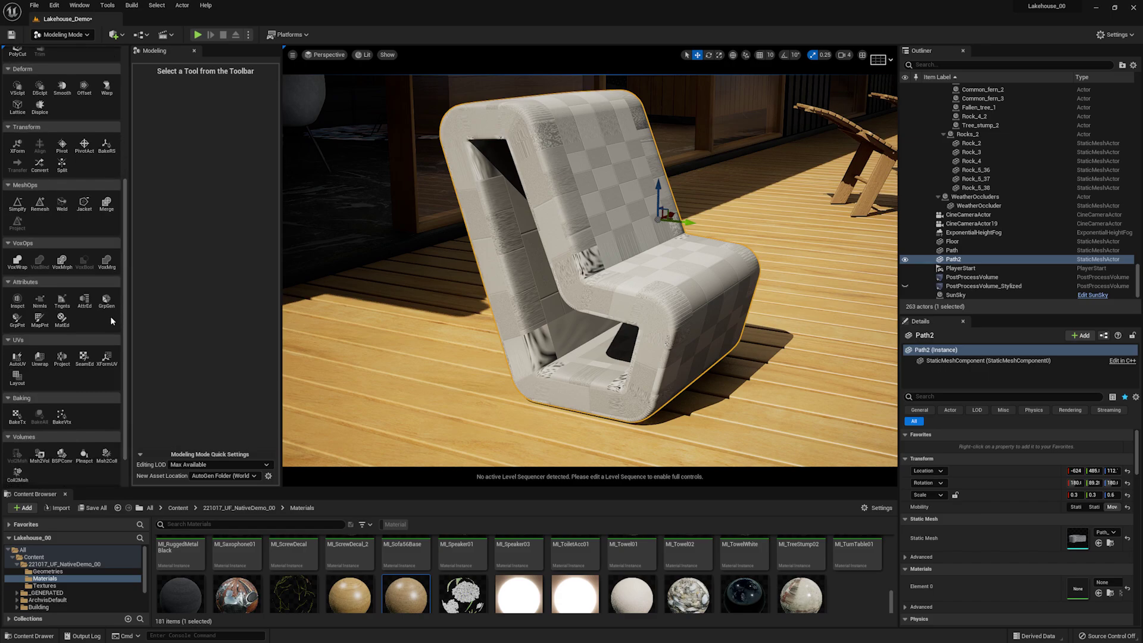
{"action": "left_click", "coordinate": [61, 359]}
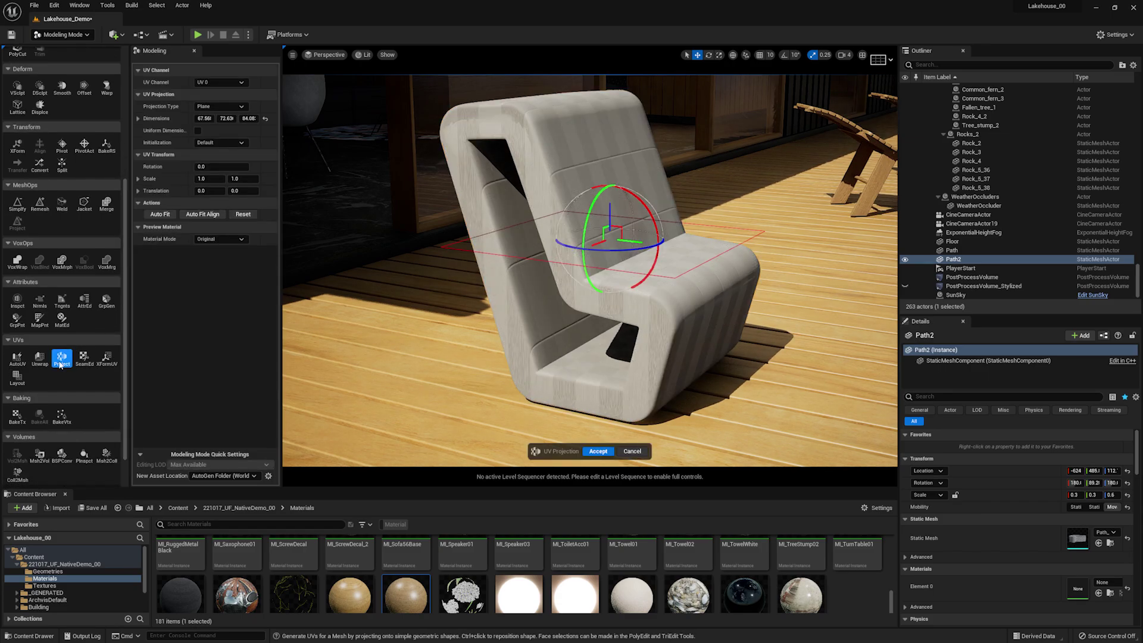
{"action": "left_click", "coordinate": [241, 106]}
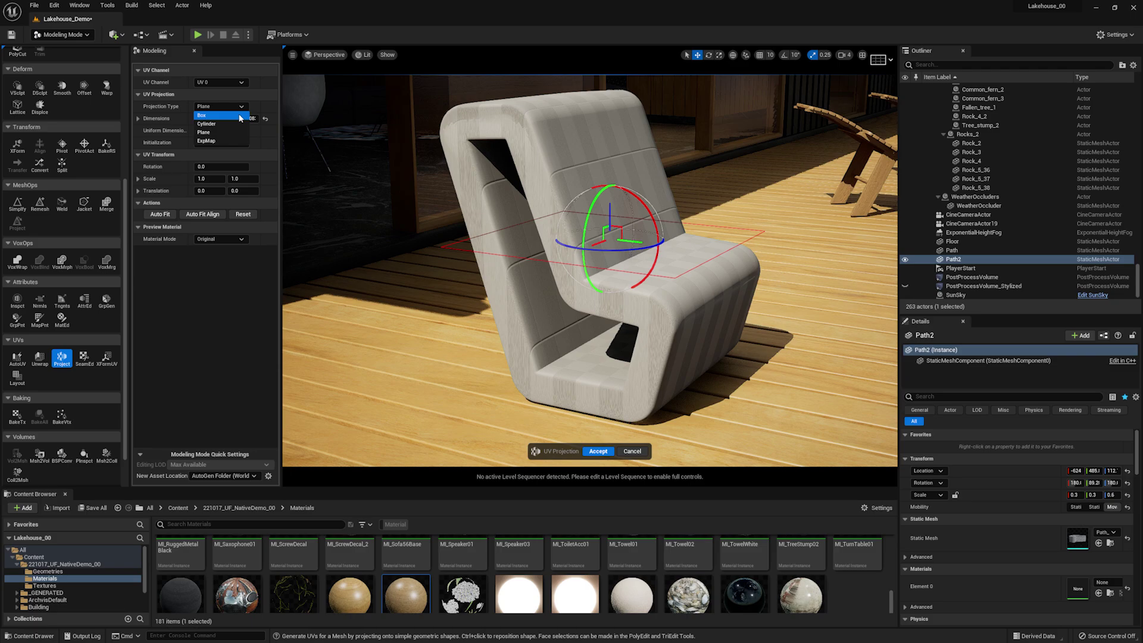
{"action": "left_click", "coordinate": [238, 115]}
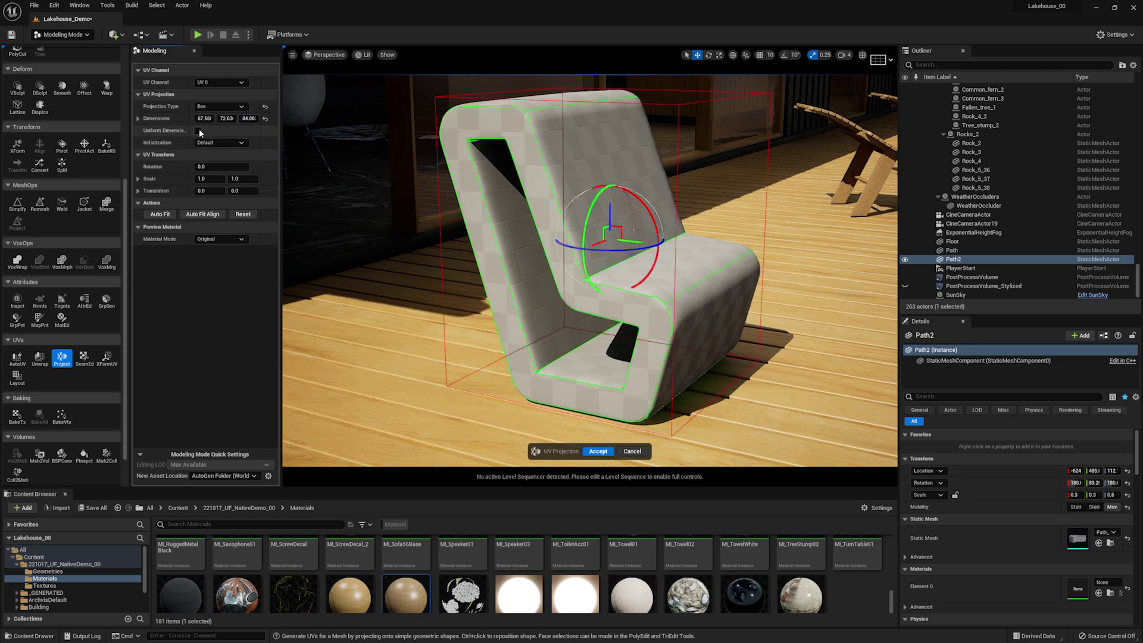
{"action": "left_click", "coordinate": [199, 130]}
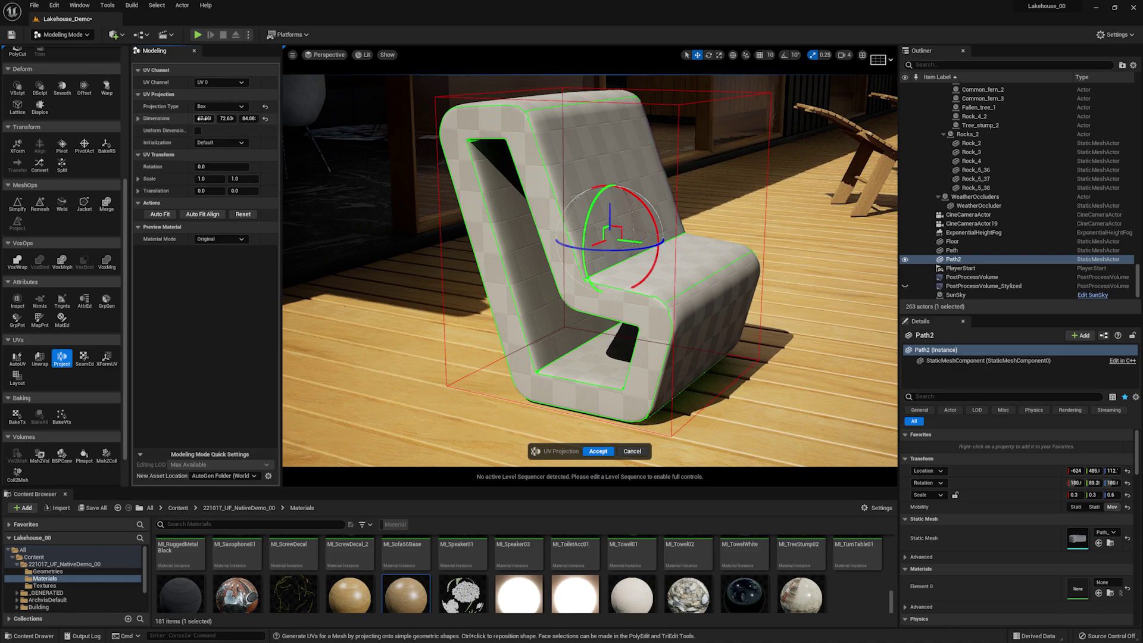
Step: Set all three dimensions of the box projection to 100 and accept the UV projection
{"action": "left_click", "coordinate": [205, 118]}
{"action": "type", "text": "100"}
{"action": "key", "text": "Tab"}
{"action": "type", "text": "100"}
{"action": "key", "text": "Tab"}
{"action": "type", "text": "100"}
{"action": "key", "text": "Return"}
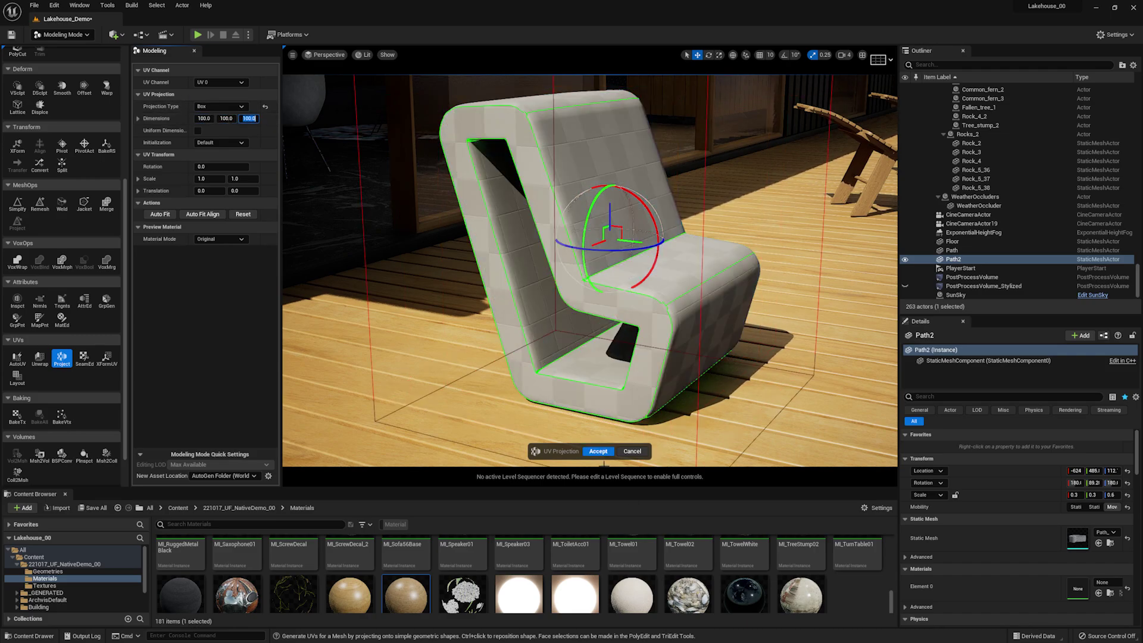
{"action": "left_click", "coordinate": [599, 451]}
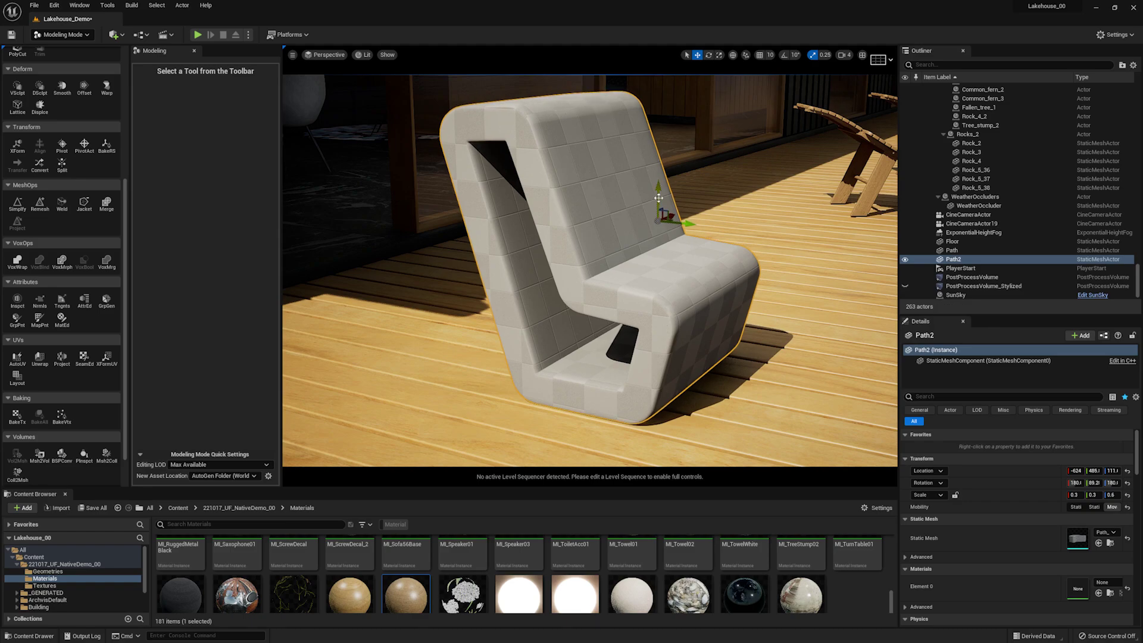
Step: Filter the Materials folder to material instances and apply MI_CeramicPot to the chair
{"action": "left_click_drag", "start_coordinate": [892, 602], "coordinate": [892, 595]}
{"action": "left_click", "coordinate": [403, 527]}
{"action": "left_click", "coordinate": [399, 526]}
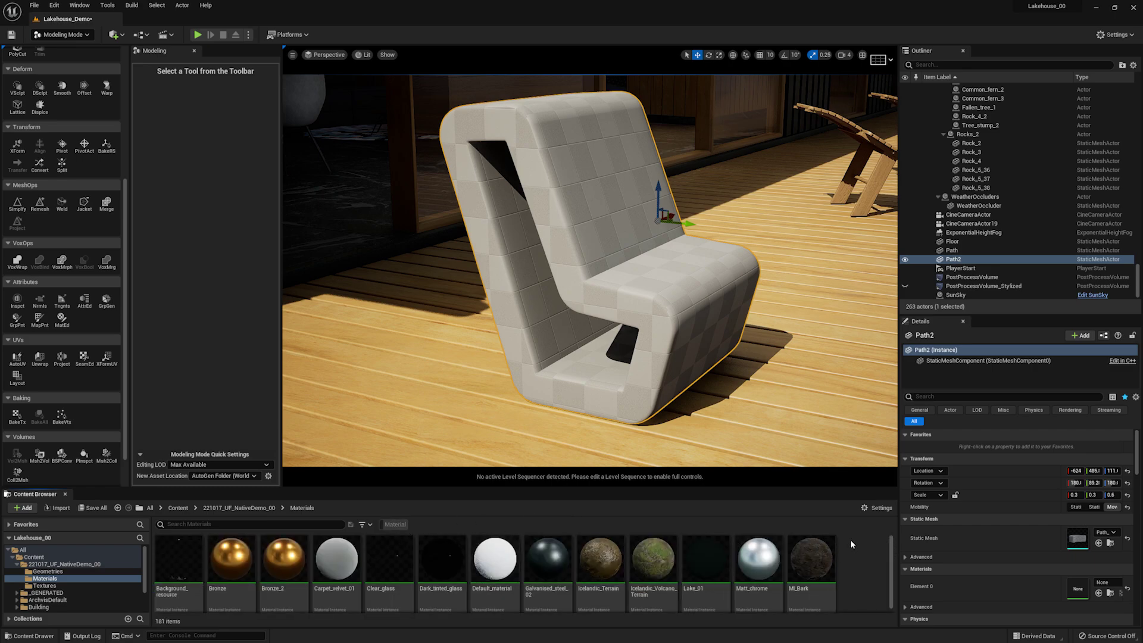
{"action": "left_click", "coordinate": [363, 524]}
{"action": "mouse_move", "coordinate": [410, 431]}
{"action": "left_click", "coordinate": [464, 455]}
{"action": "scroll", "coordinate": [857, 577], "scroll_direction": "down", "scroll_amount": 5}
{"action": "left_click_drag", "start_coordinate": [744, 563], "coordinate": [630, 265]}
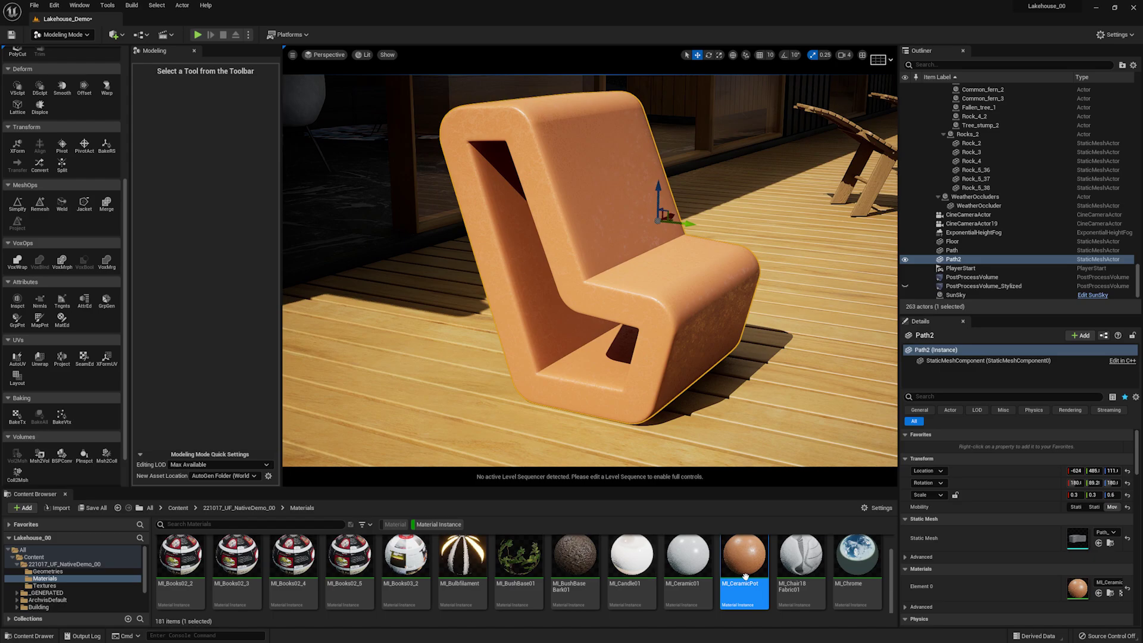
Step: Examine the finished chair on the deck from several angles and distances, together with the loungers and the house
{"action": "right_click_drag", "start_coordinate": [590, 269], "coordinate": [762, 156]}
{"action": "right_click_drag", "start_coordinate": [723, 363], "coordinate": [723, 391]}
{"action": "scroll", "coordinate": [723, 391], "scroll_direction": "down", "scroll_amount": 3}
{"action": "scroll", "coordinate": [722, 391], "scroll_direction": "up", "scroll_amount": 3}
{"action": "middle_click_drag", "start_coordinate": [722, 391], "coordinate": [665, 435]}
{"action": "scroll", "coordinate": [722, 393], "scroll_direction": "down", "scroll_amount": 3}
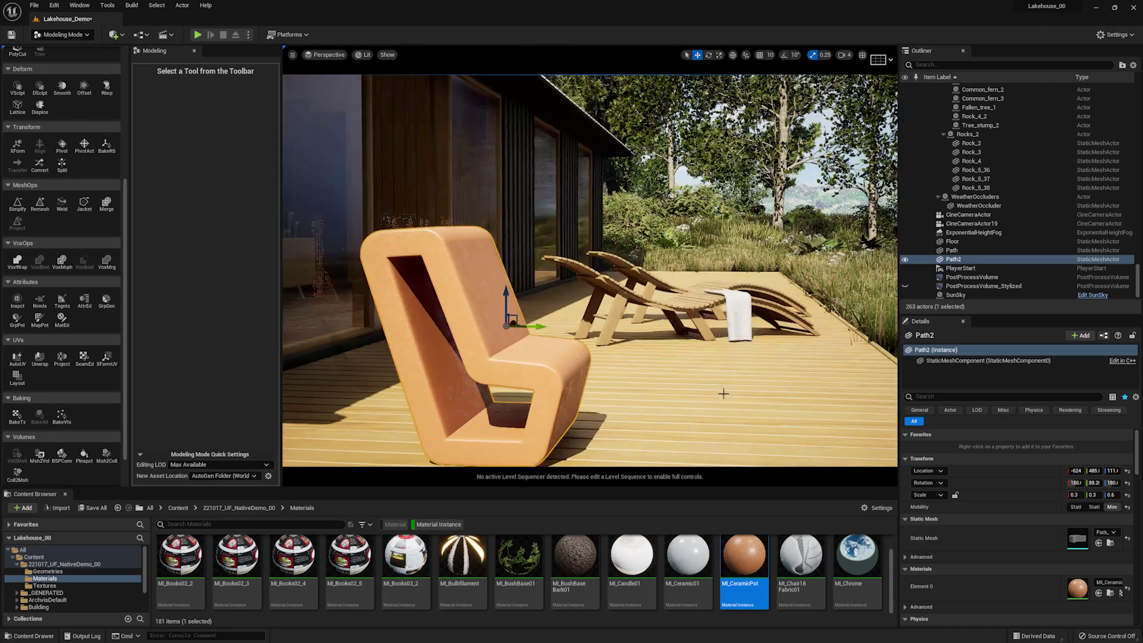
{"action": "mouse_move", "coordinate": [722, 393]}
{"action": "middle_mouse_down"}
{"action": "mouse_move", "coordinate": [700, 406]}
{"action": "mouse_move", "coordinate": [726, 407]}
{"action": "middle_mouse_up"}
{"action": "right_click_drag", "start_coordinate": [637, 351], "coordinate": [625, 352]}
{"action": "right_click_drag", "start_coordinate": [727, 392], "coordinate": [727, 393]}
{"action": "scroll", "coordinate": [726, 393], "scroll_direction": "down", "scroll_amount": 2}
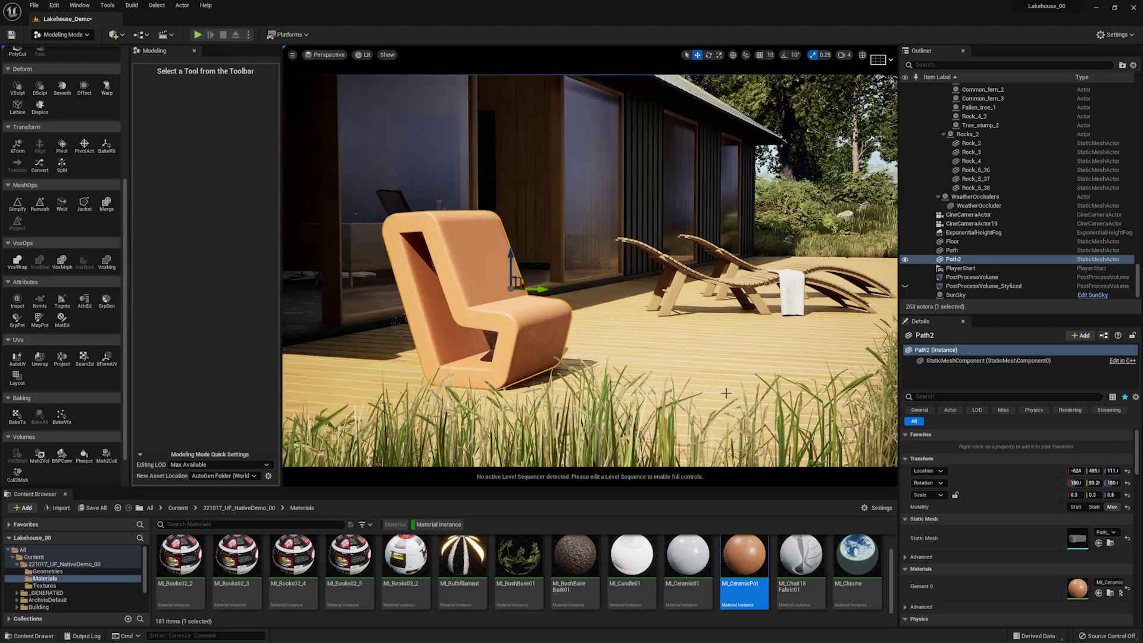
{"action": "right_click_drag", "start_coordinate": [726, 392], "coordinate": [727, 395]}
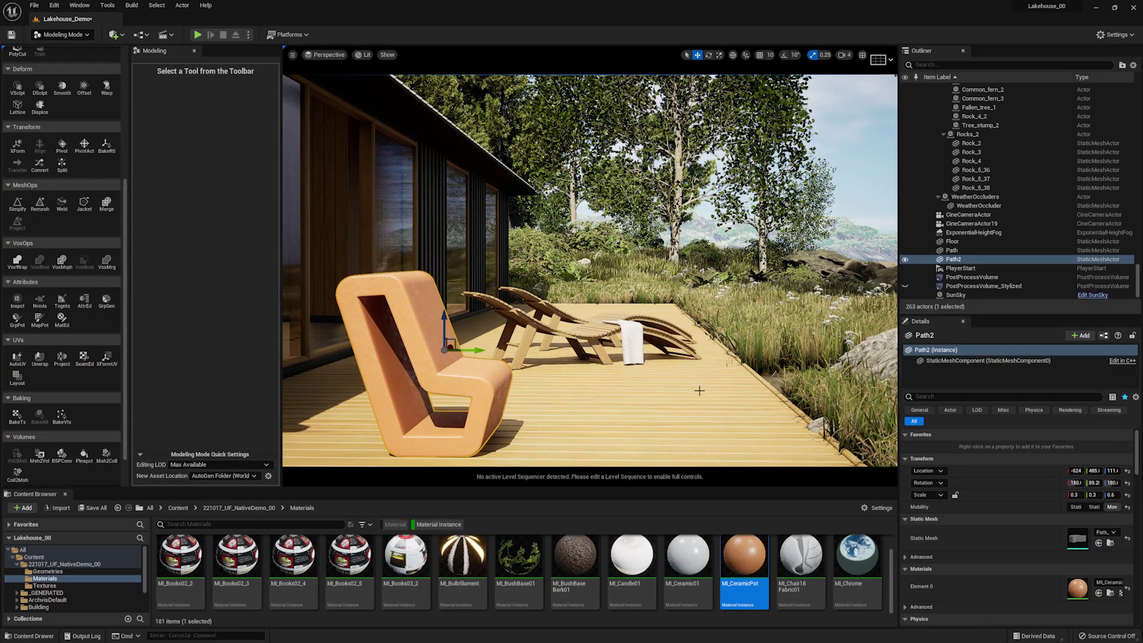